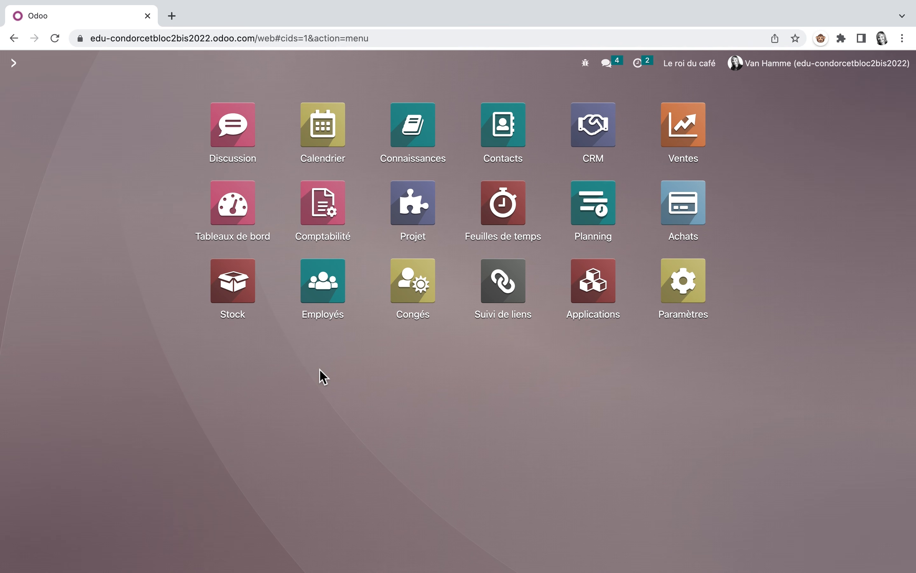
Step: Enable the Sales Credit Limit option in the Comptabilité settings and save the settings
click(697, 290)
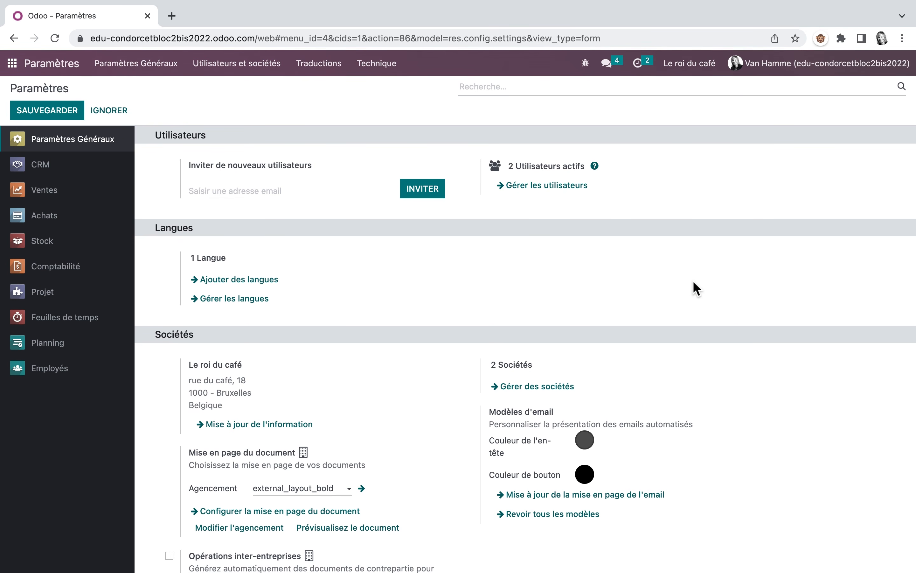
click(68, 274)
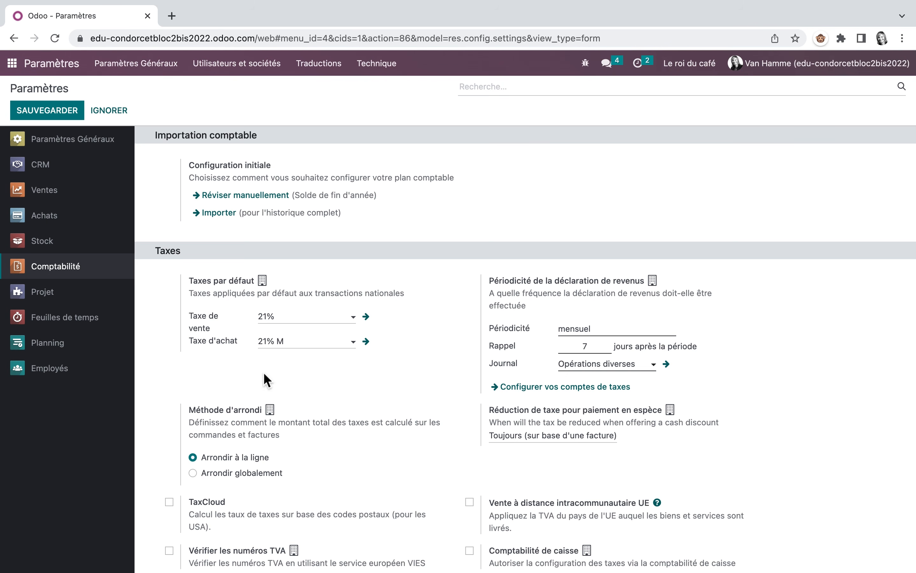
scroll(267, 393, down, 10)
scroll(266, 393, down, 8)
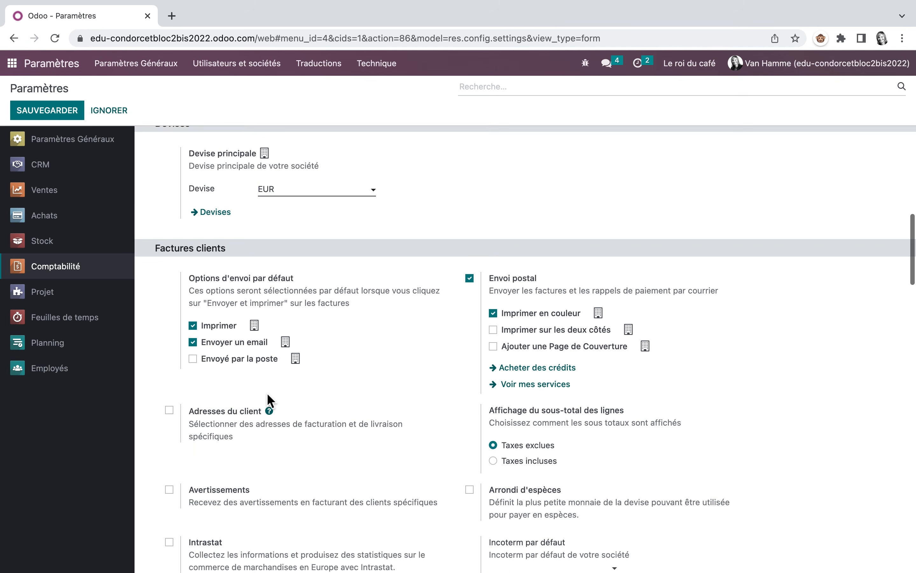
scroll(267, 393, down, 5)
click(169, 418)
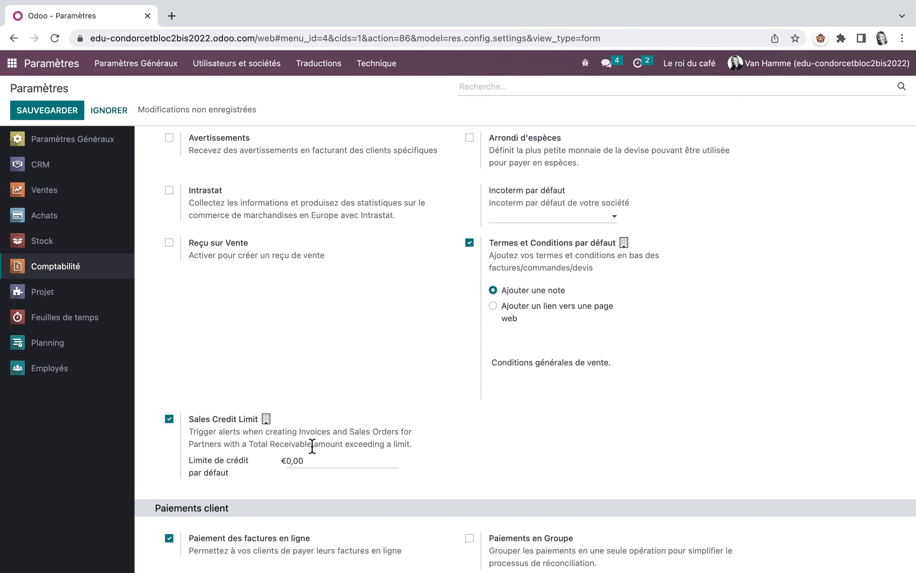
scroll(312, 445, down, 4)
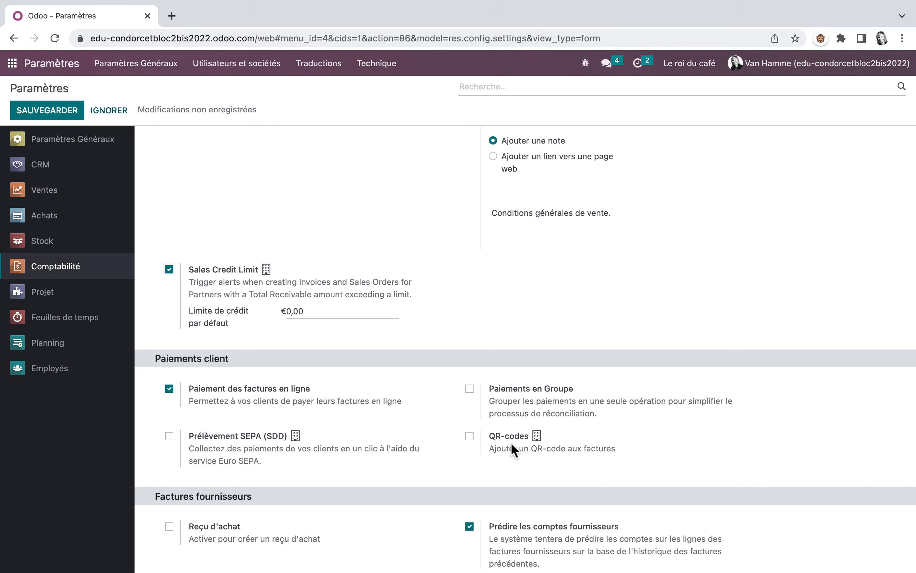
mouse_move(514, 450)
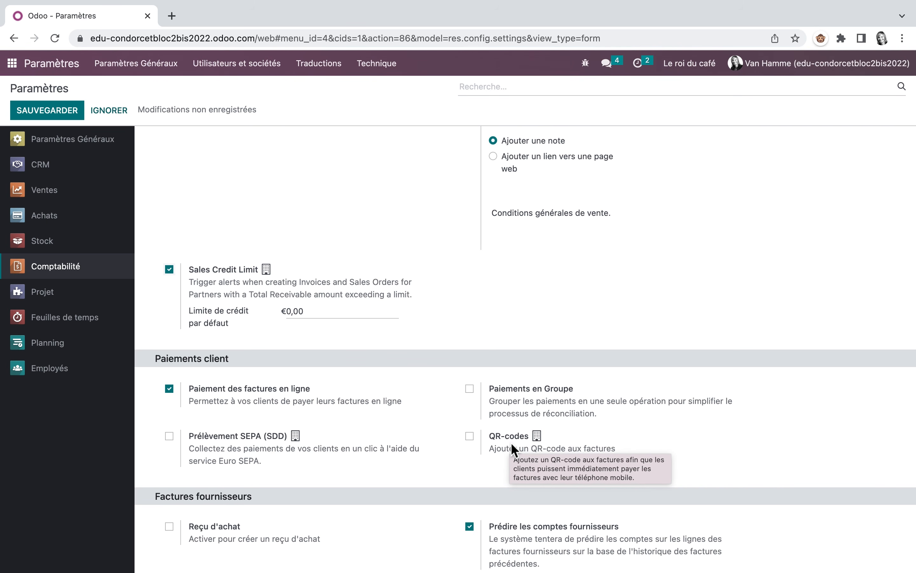
mouse_move(459, 448)
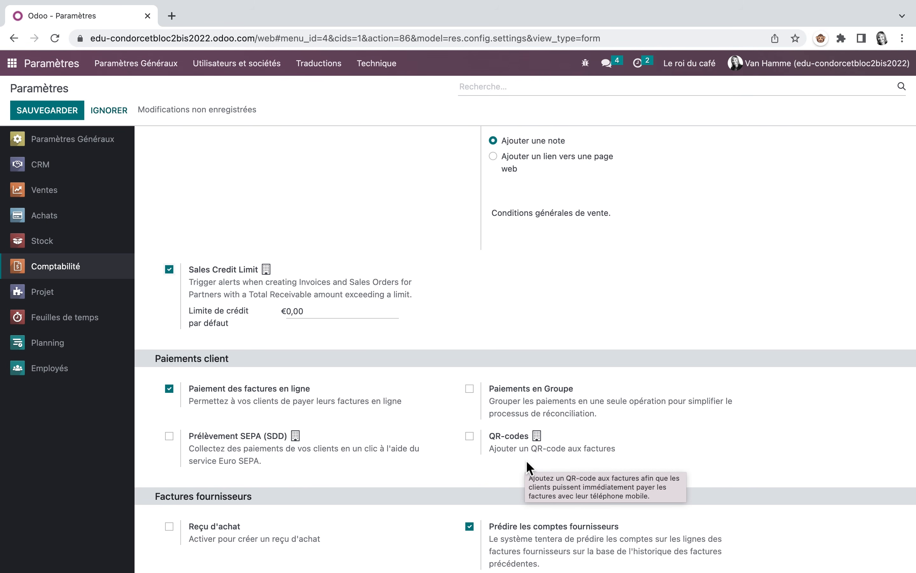
click(53, 110)
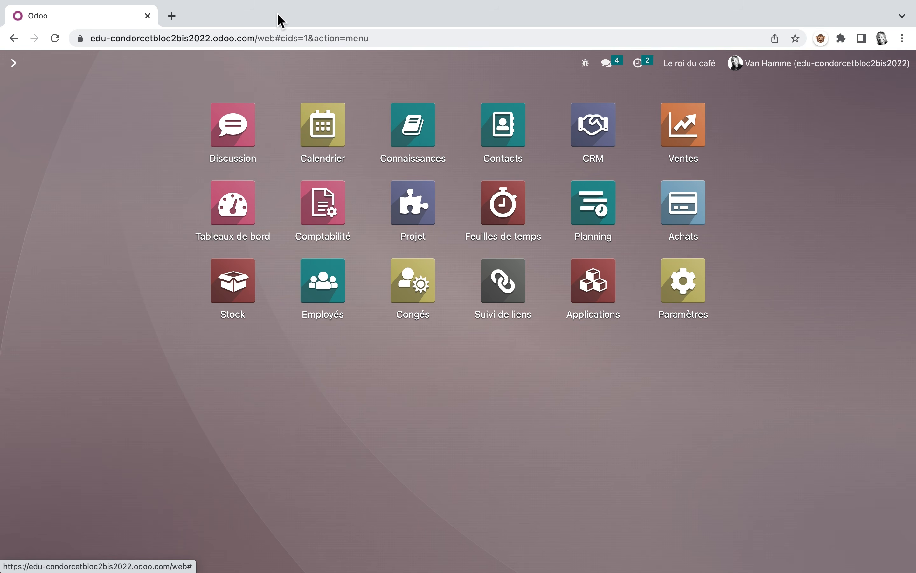
Step: Create a new payment term in Comptabilité named "50% immédiatement, le solde dans 40 jours"
click(301, 232)
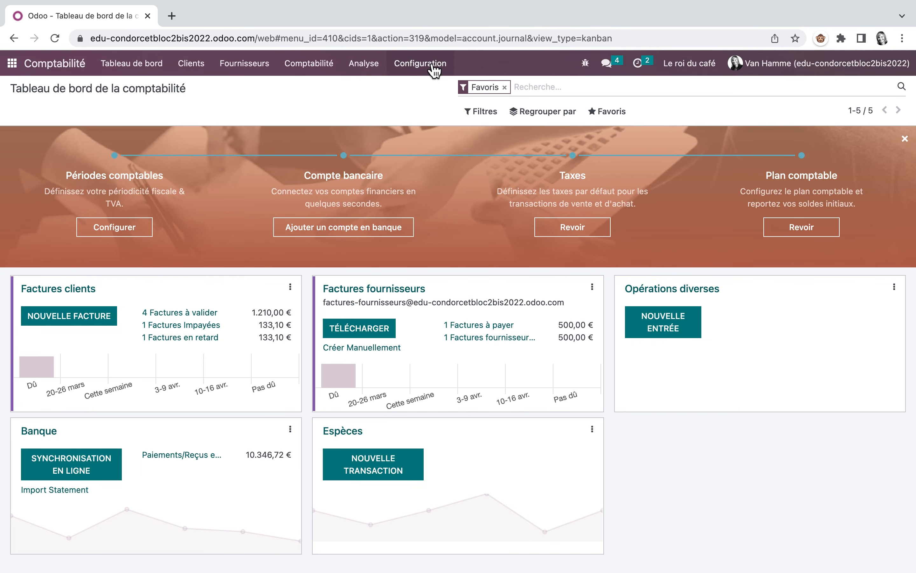
click(434, 68)
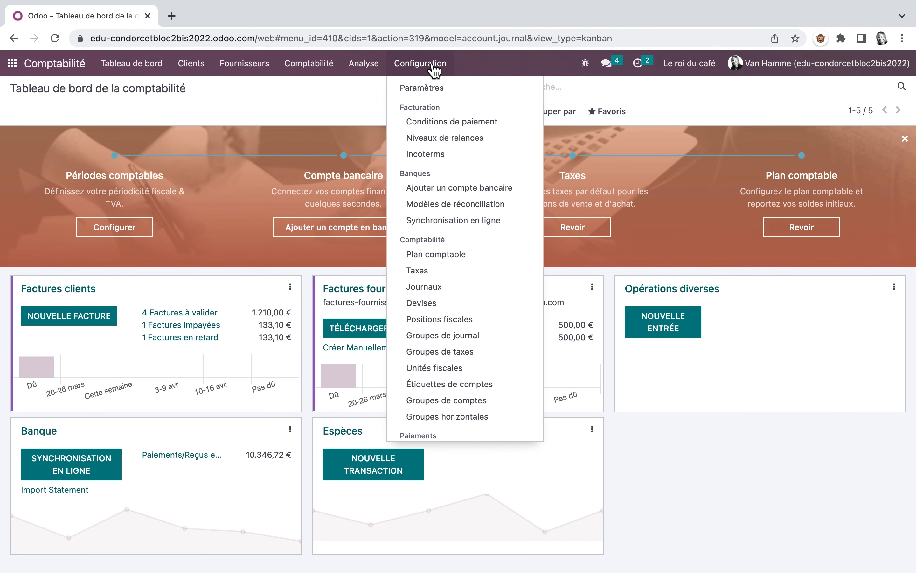
click(449, 125)
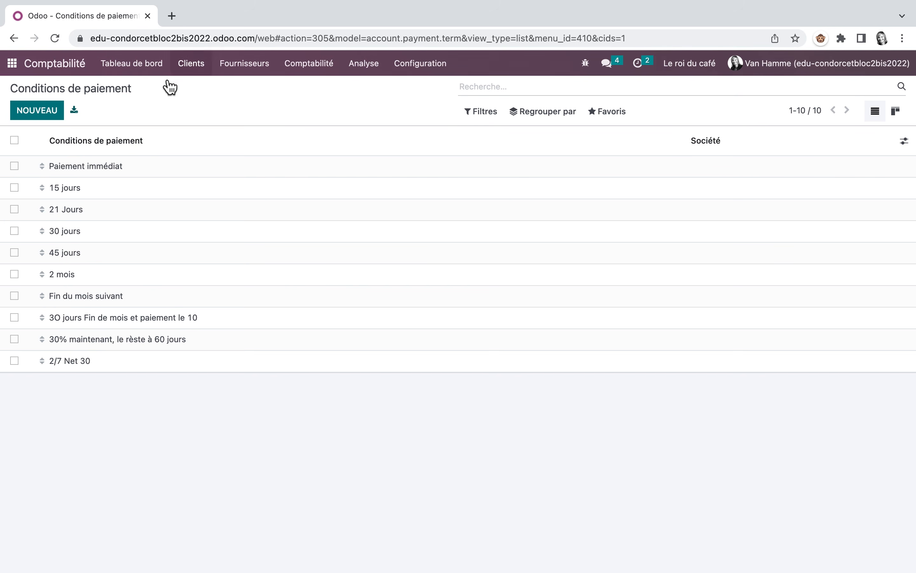
click(55, 119)
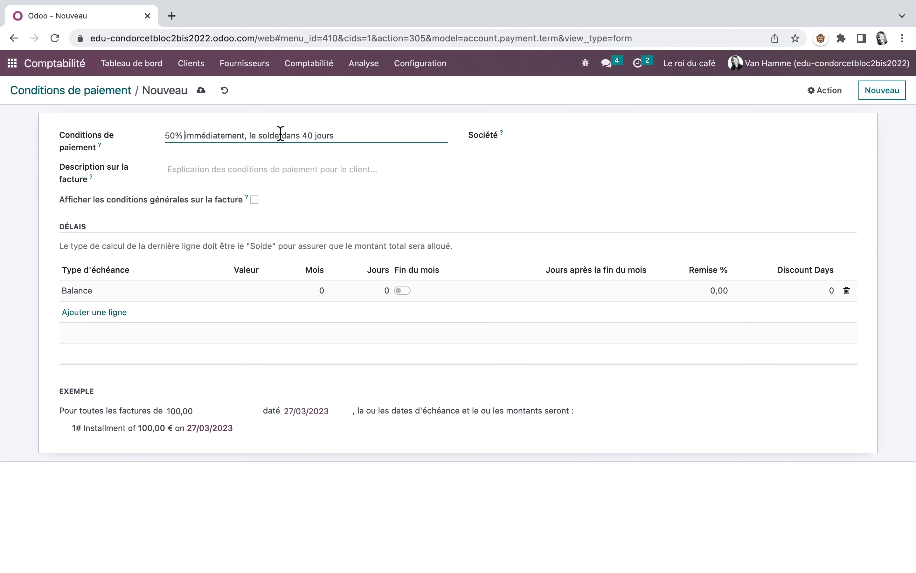
Step: Paste "50% immédiatement, le solde dans 40 jours" as the invoice description and enable showing the general conditions on the invoice
click(213, 169)
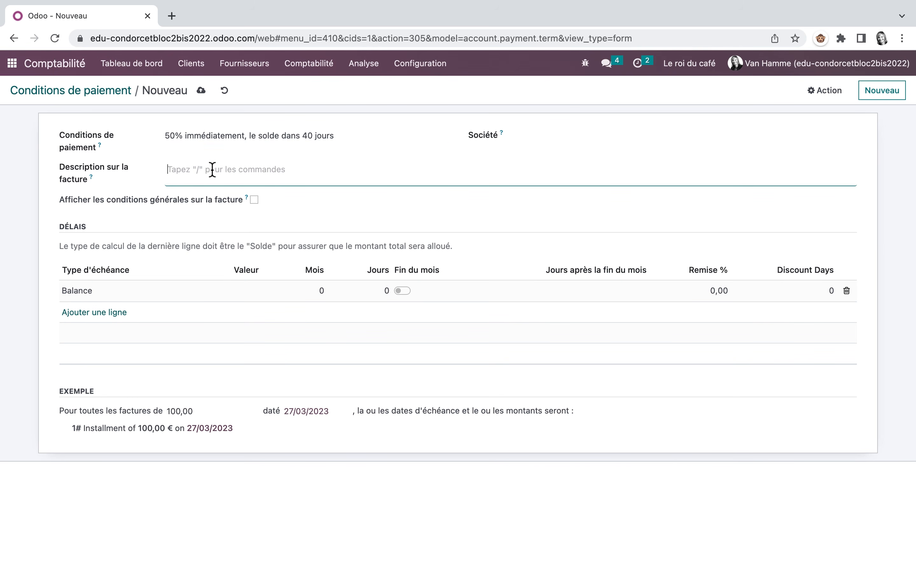
right_click(265, 170)
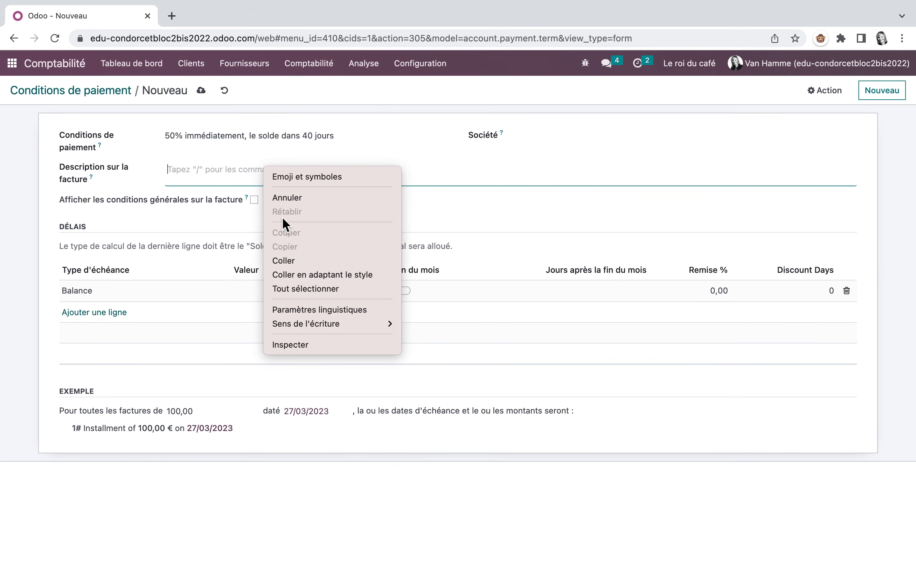
click(289, 262)
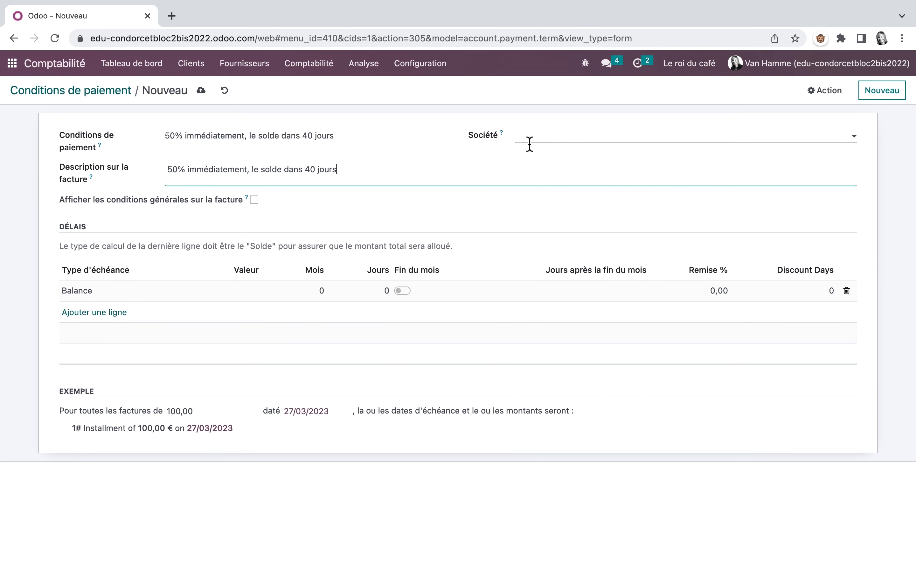
click(254, 200)
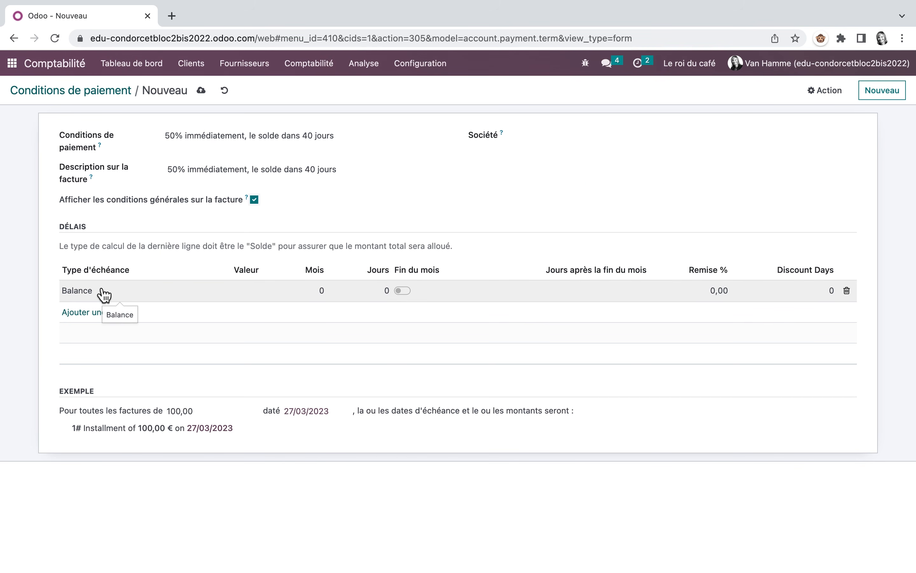
Step: Set the existing due line to type Pourcent with a value of 50
click(173, 298)
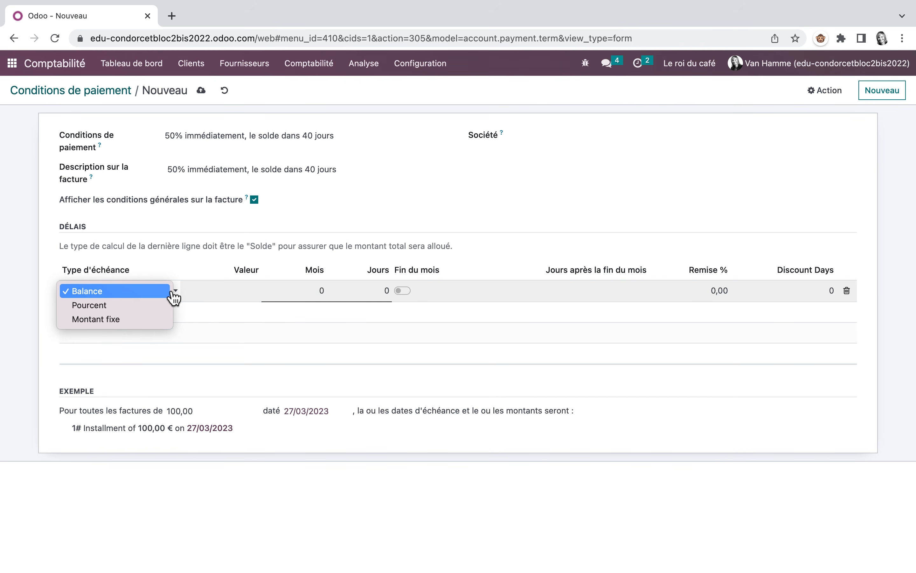
click(105, 307)
click(246, 295)
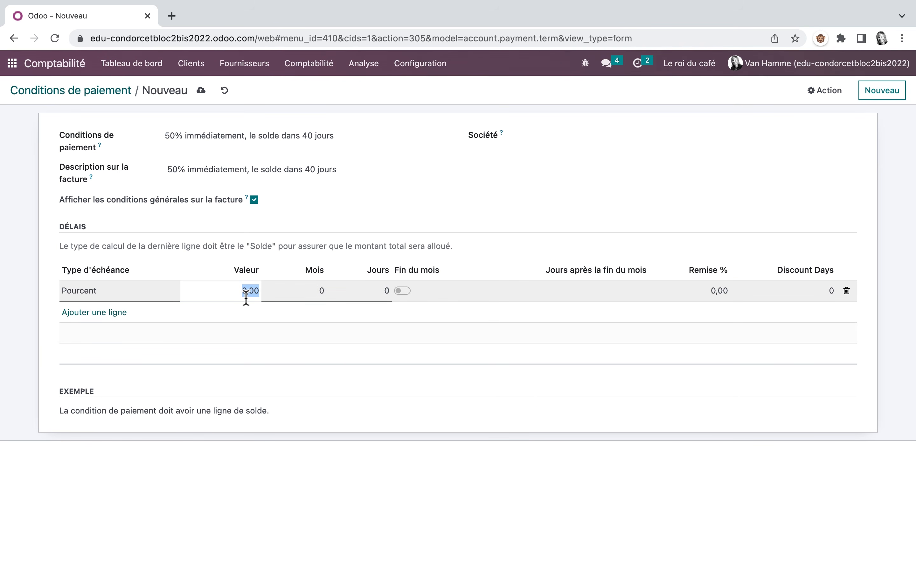
text(50)
Step: Add a due line to the payment term and set the lower line's type to Balance
click(115, 320)
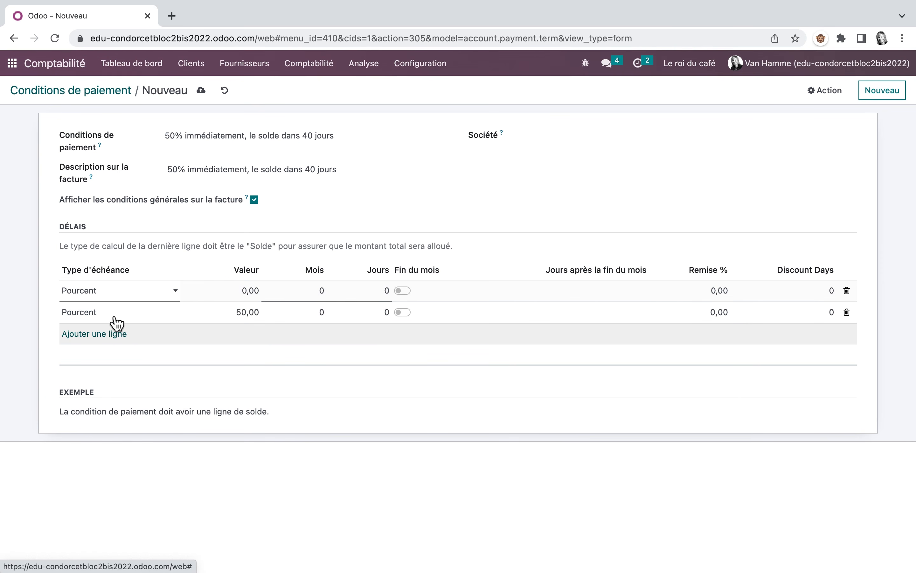
click(179, 316)
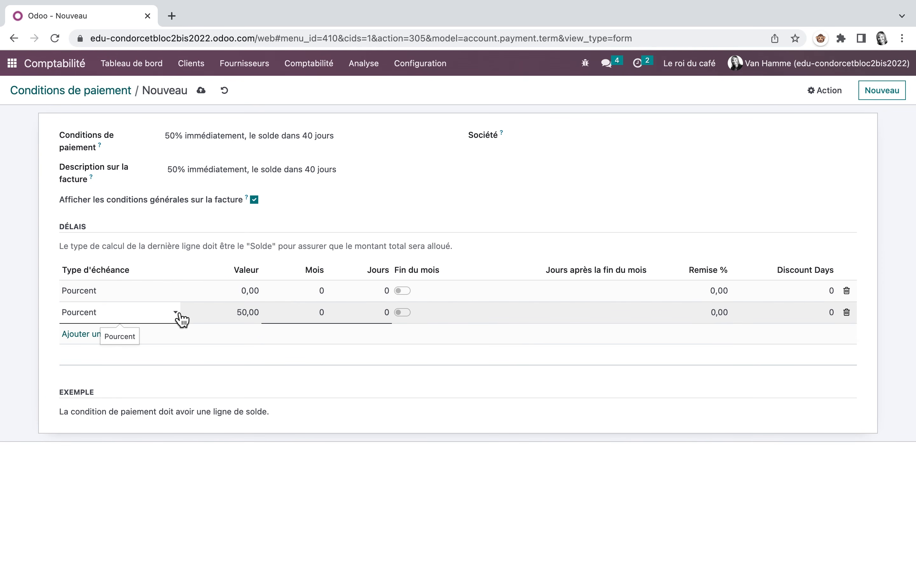
click(183, 320)
click(133, 301)
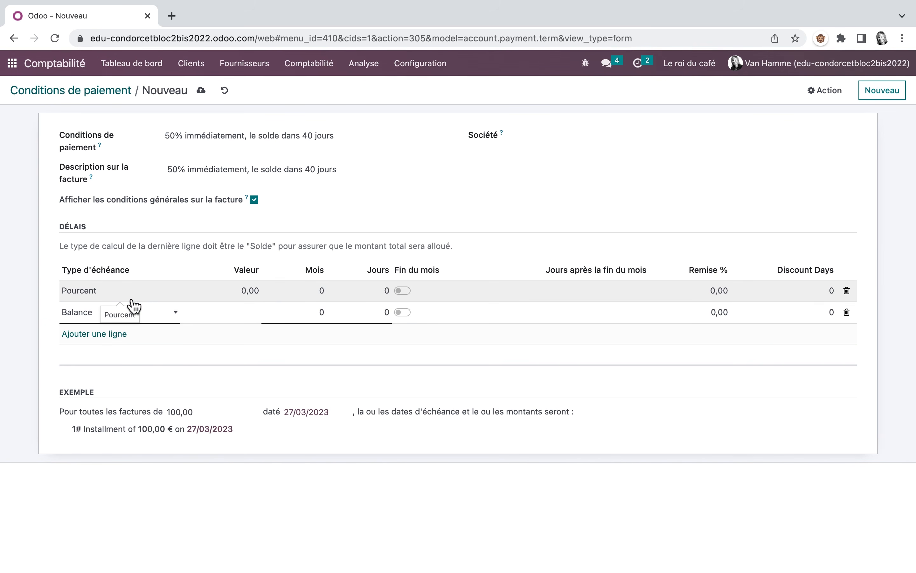
Step: Set the value of the Pourcent due line to 50
click(249, 291)
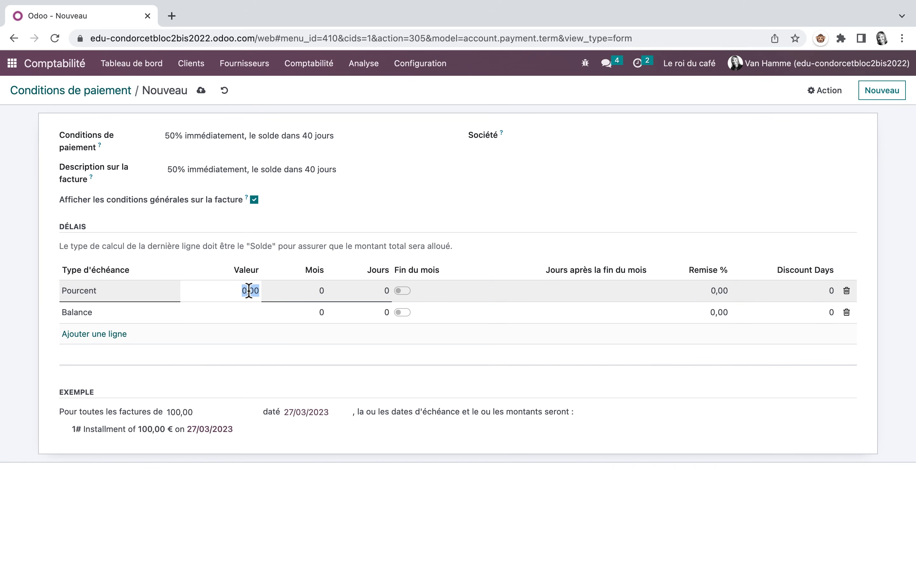
text(50)
key(Return)
click(847, 290)
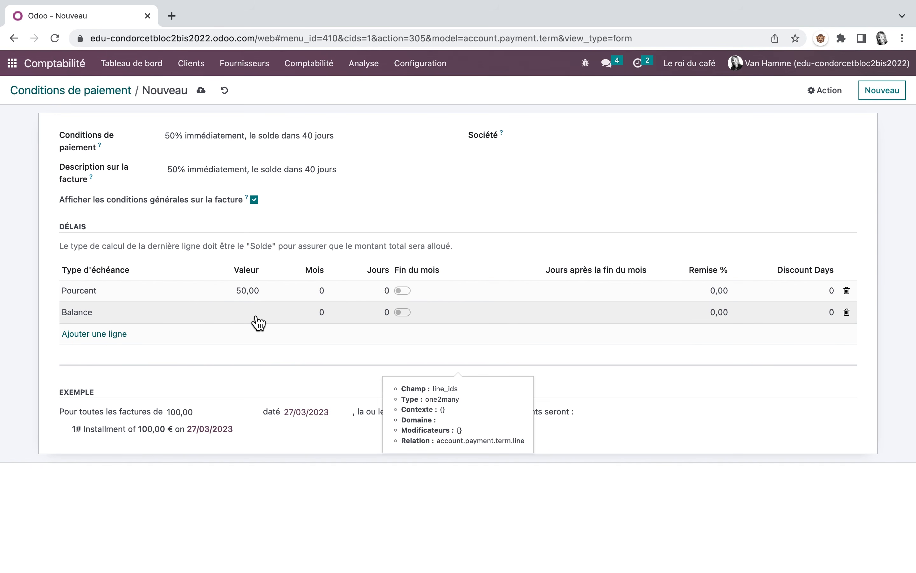
Step: Set the Balance line's due delay to 40 days and save the payment term
click(387, 314)
text(40)
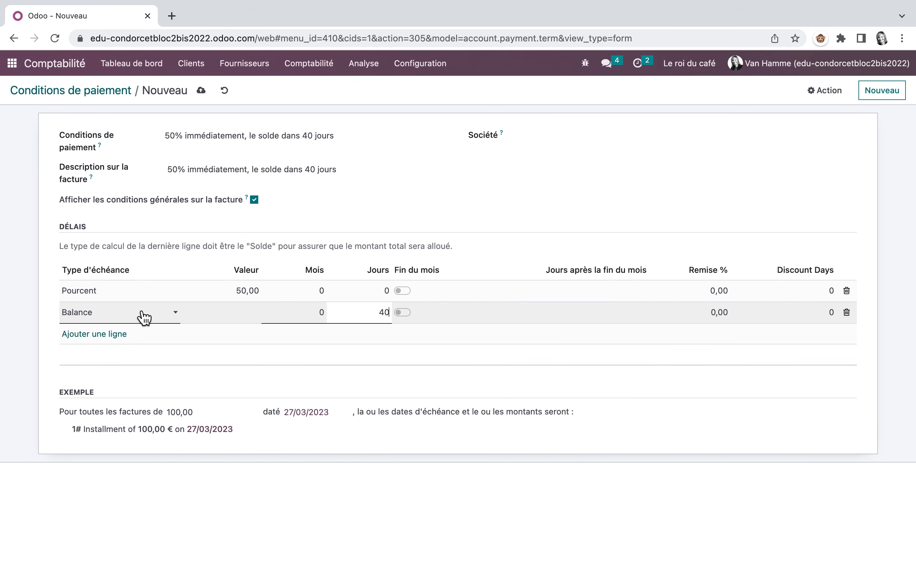
click(160, 363)
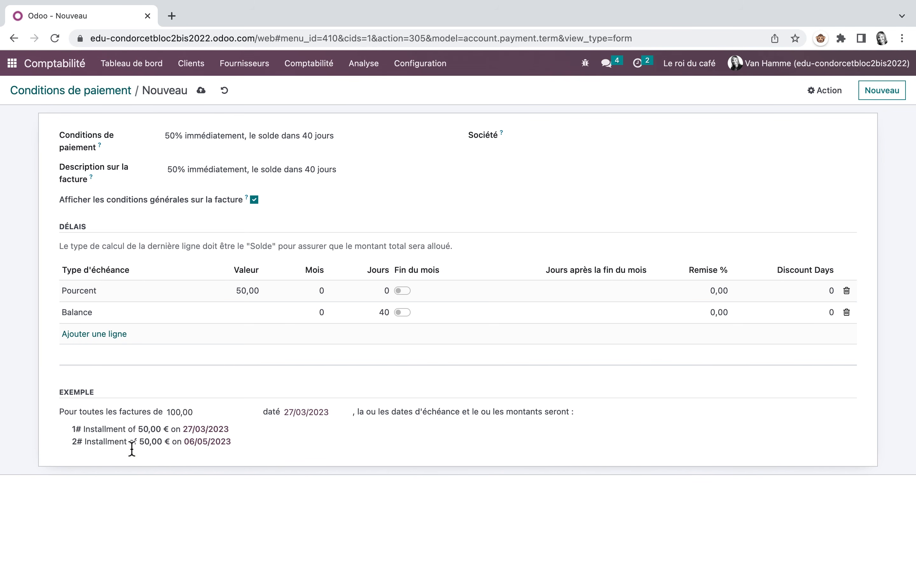
click(201, 91)
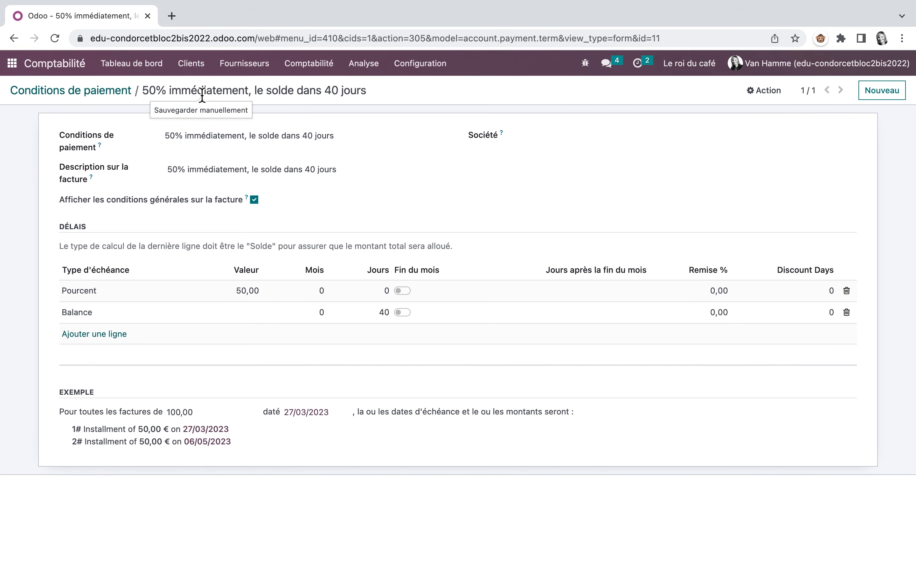
Step: Open the record of the customer with a portrait photo from the customer list and show its accounting details
click(191, 63)
click(201, 85)
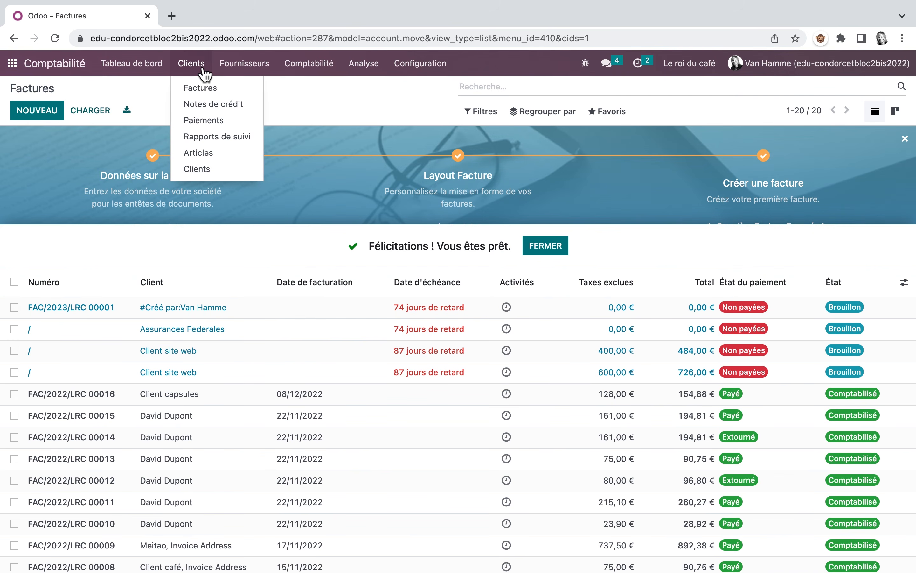
click(200, 70)
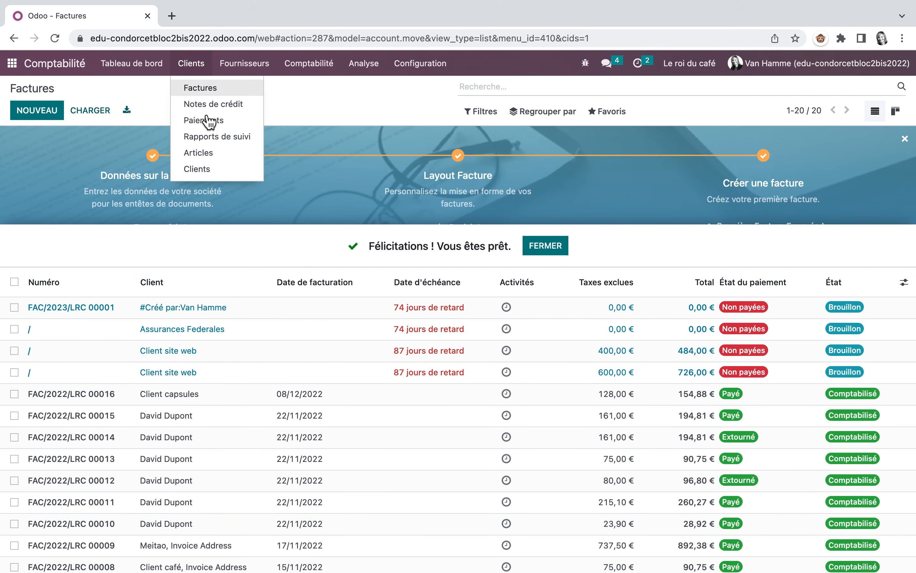
click(212, 171)
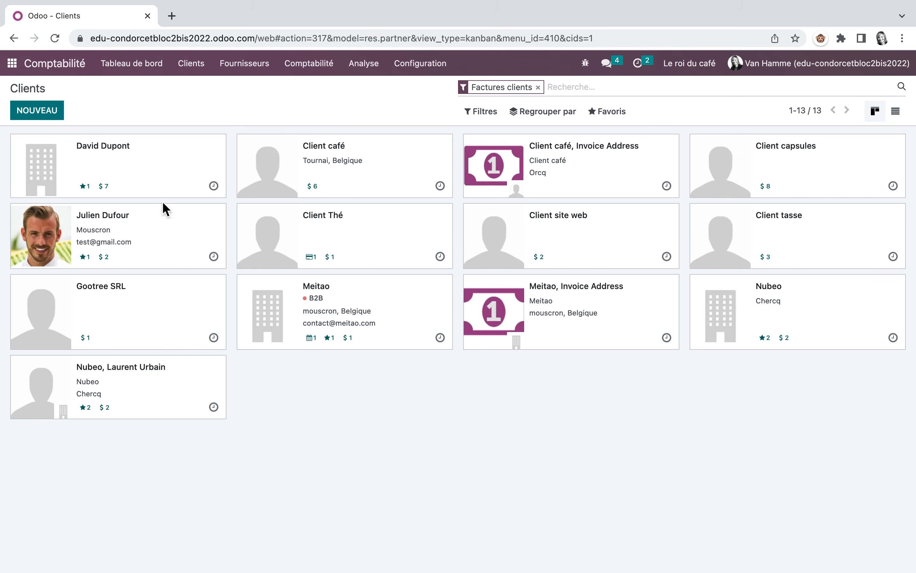
click(142, 247)
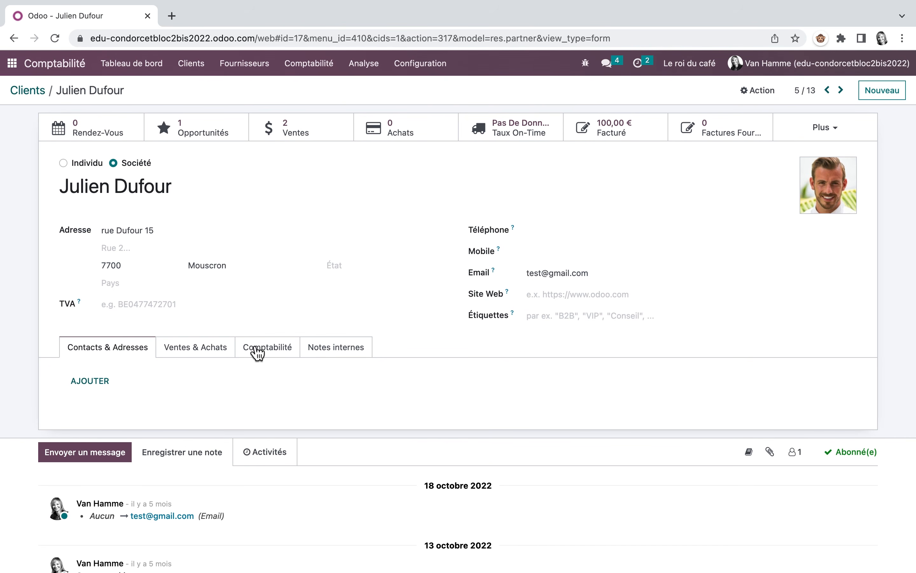
click(281, 359)
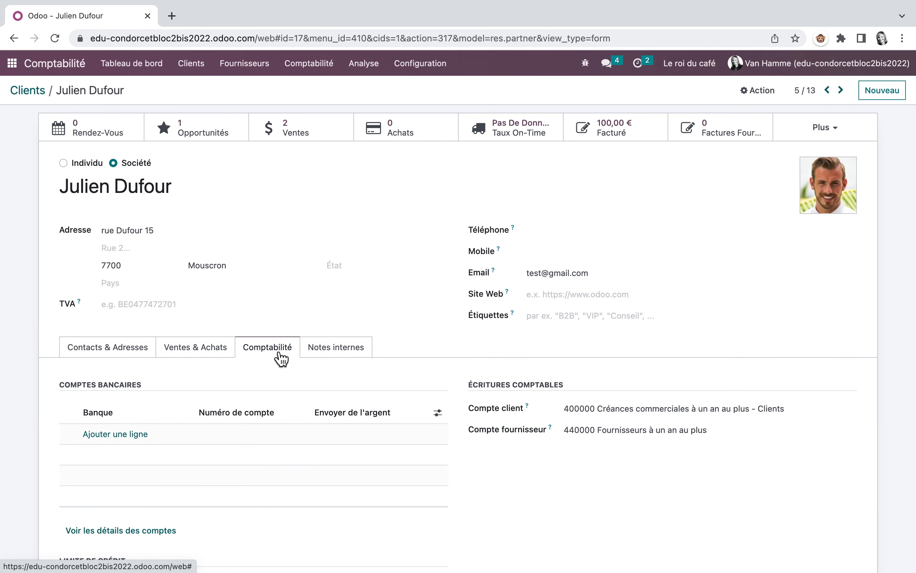
Step: Enable Partner Limit for this customer, set the credit limit to 100, and save the record
scroll(281, 358, down, 3)
scroll(280, 359, up, 3)
scroll(280, 358, down, 1)
scroll(281, 359, down, 3)
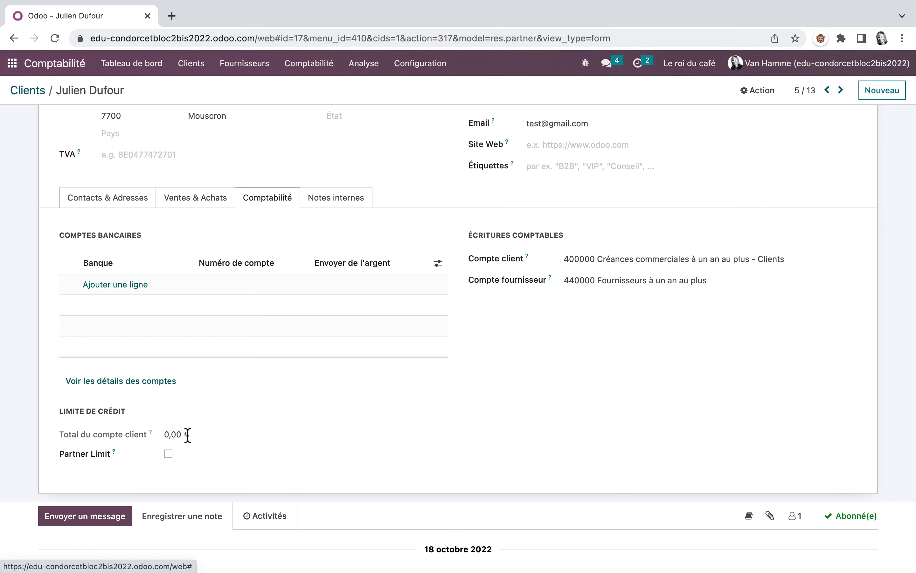
click(169, 453)
click(171, 453)
click(205, 453)
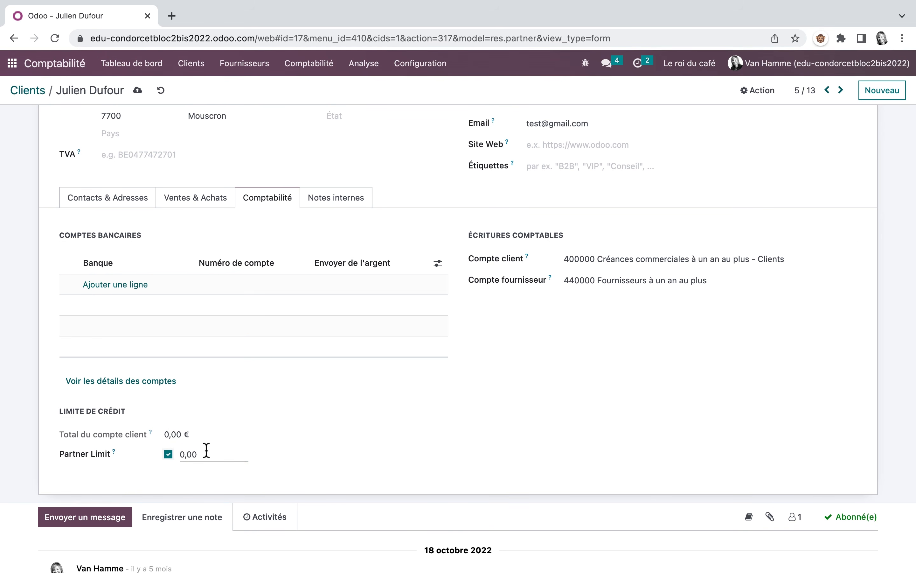
key(BackSpace)
key(BackSpace)
key(BackSpace)
key(BackSpace)
text(100)
scroll(139, 92, up, 1)
click(138, 91)
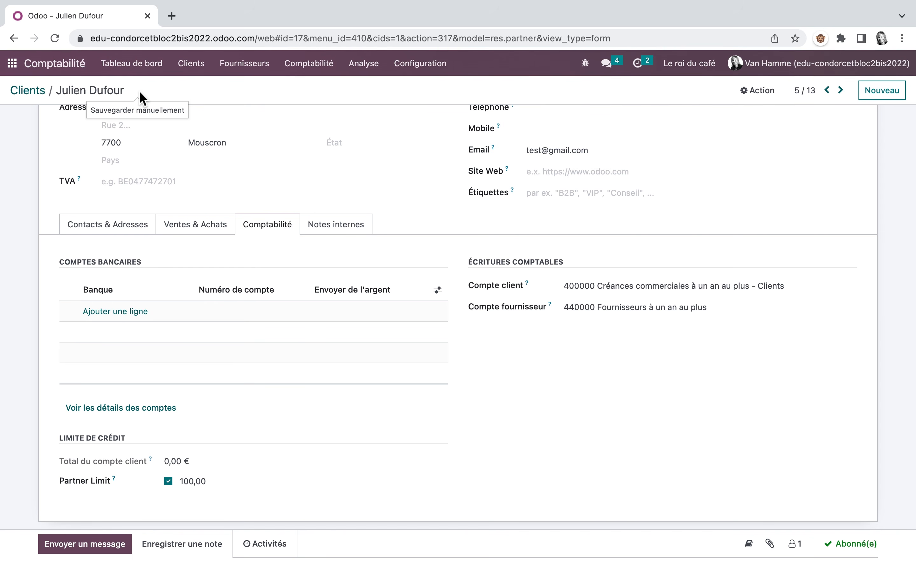
Step: Create a new customer invoice for the customer whose credit limit was just set
click(193, 65)
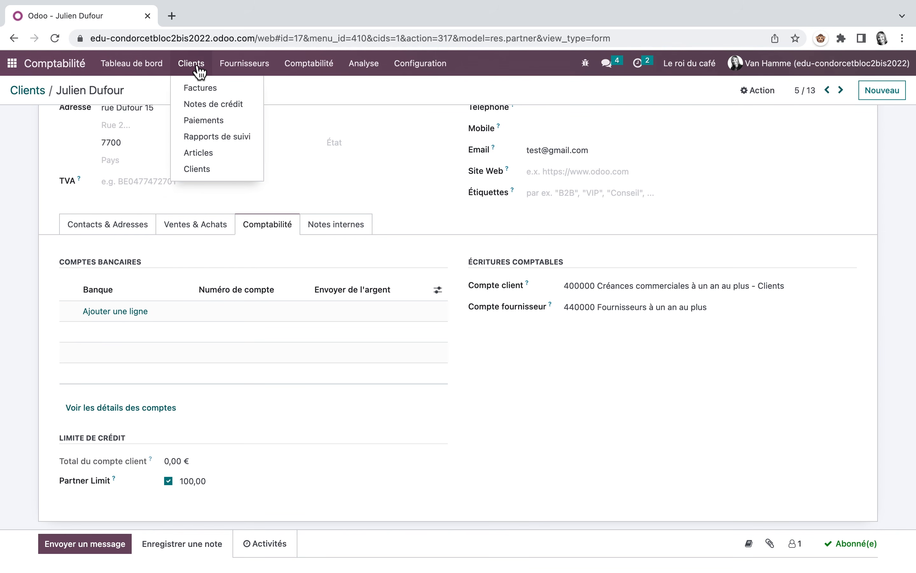
click(205, 88)
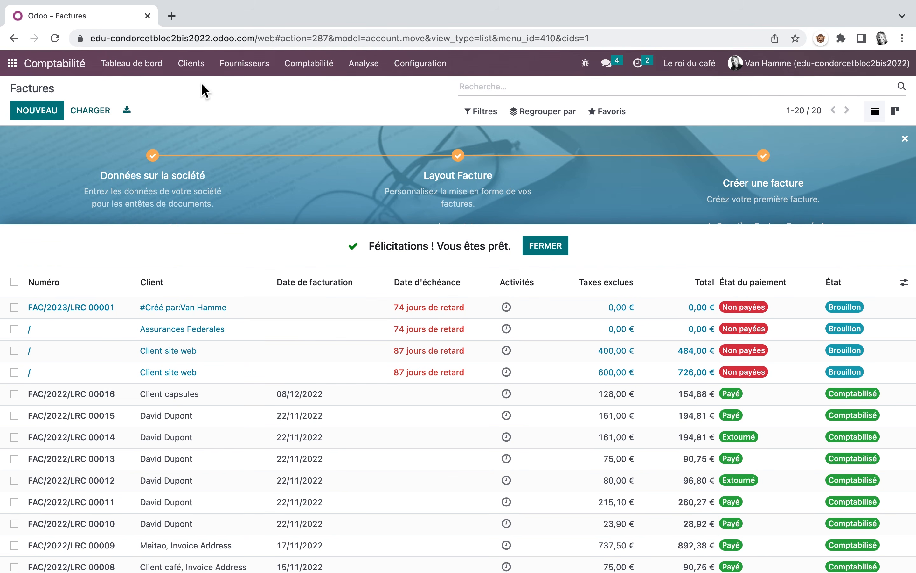
click(55, 114)
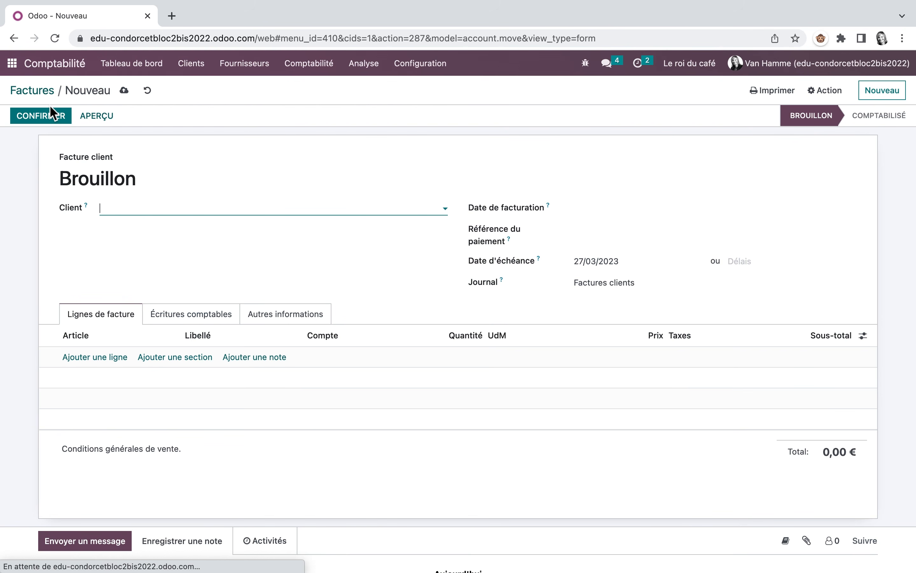
text(du)
click(161, 252)
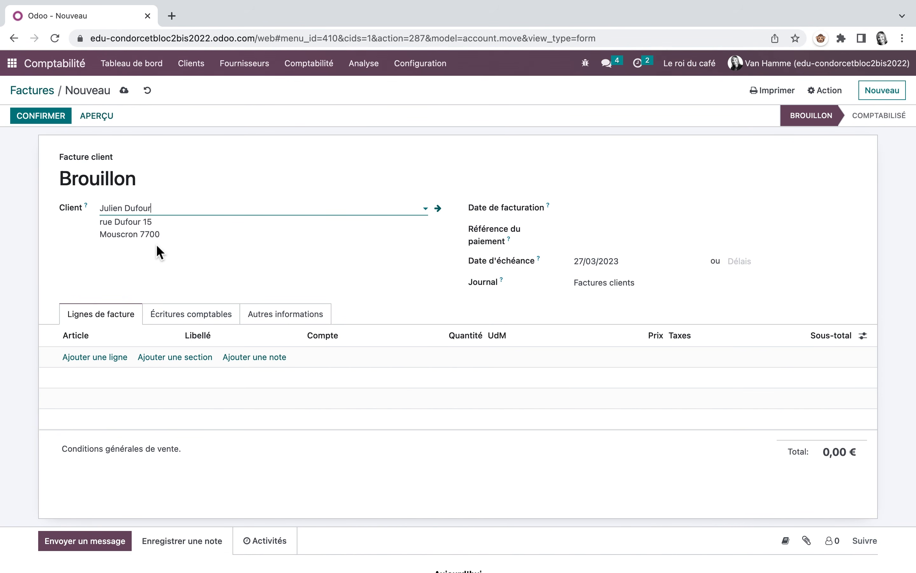
Step: Set the invoice's payment terms to "50% immédiatement, le solde dans 40 jours"
click(762, 260)
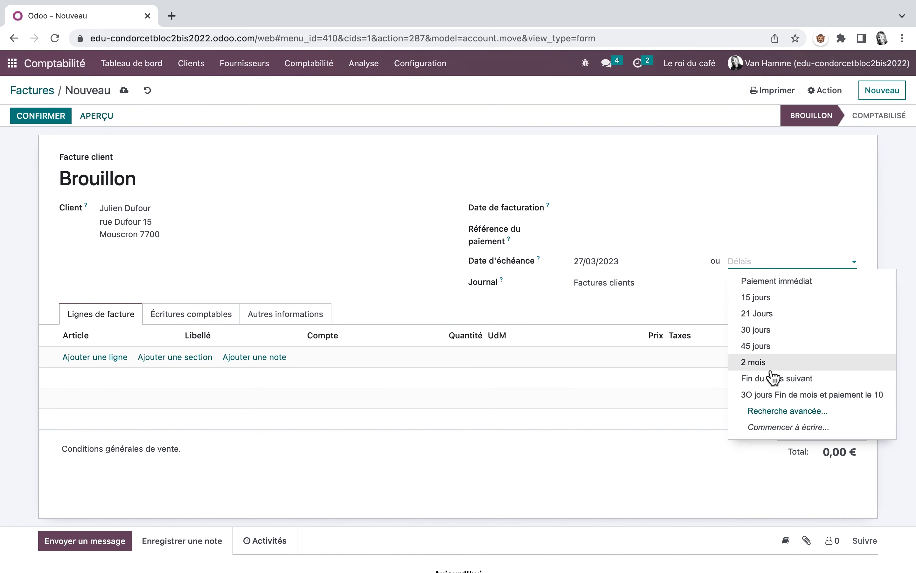
click(781, 413)
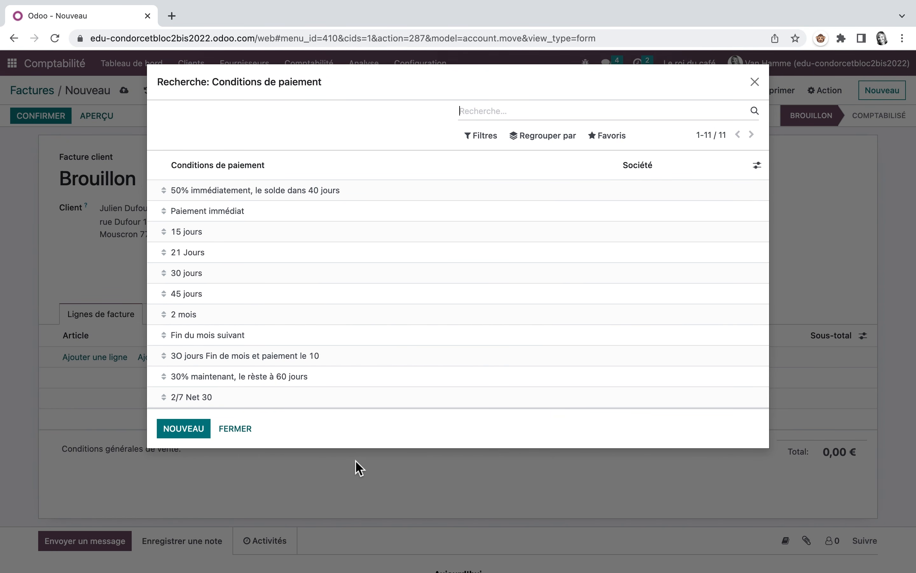
click(282, 195)
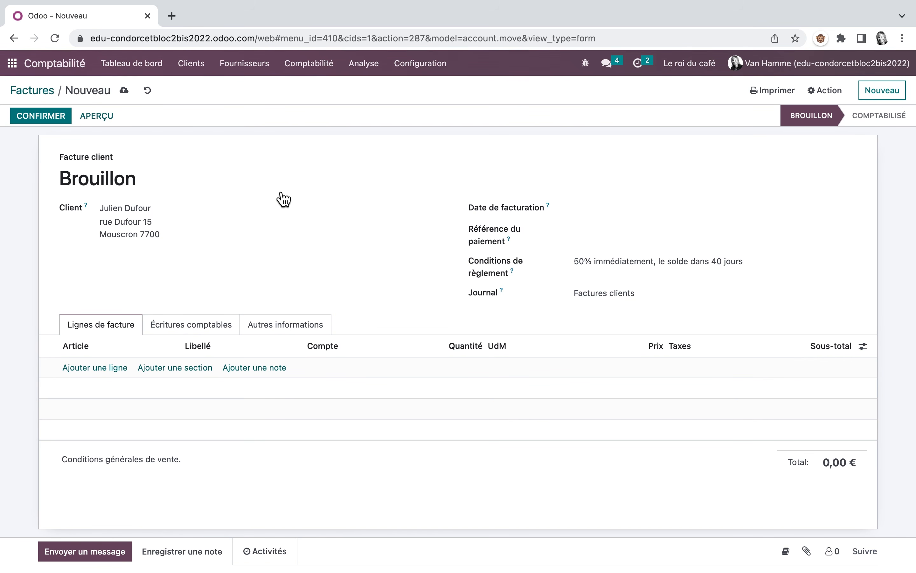
Step: Add an invoice line for the article [MC] Machine à café
click(95, 368)
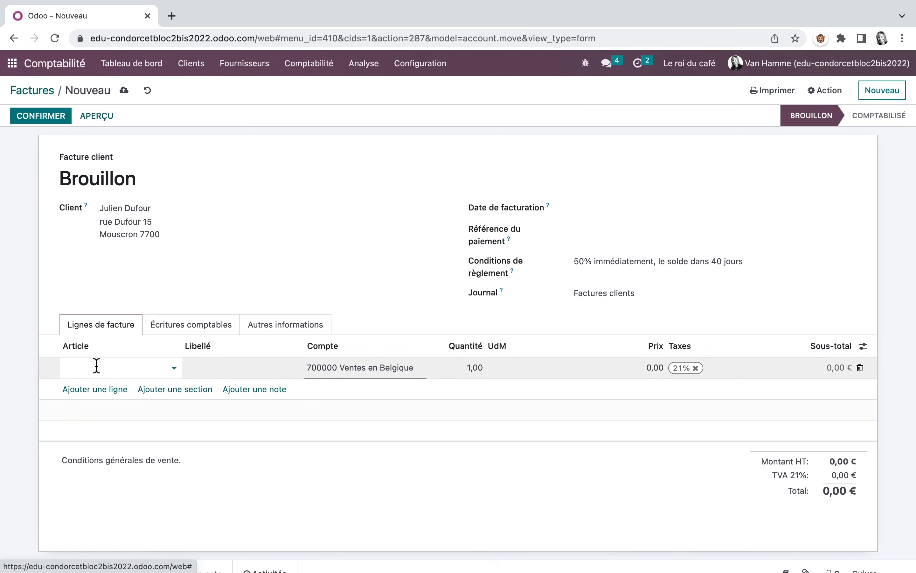
click(175, 368)
click(133, 420)
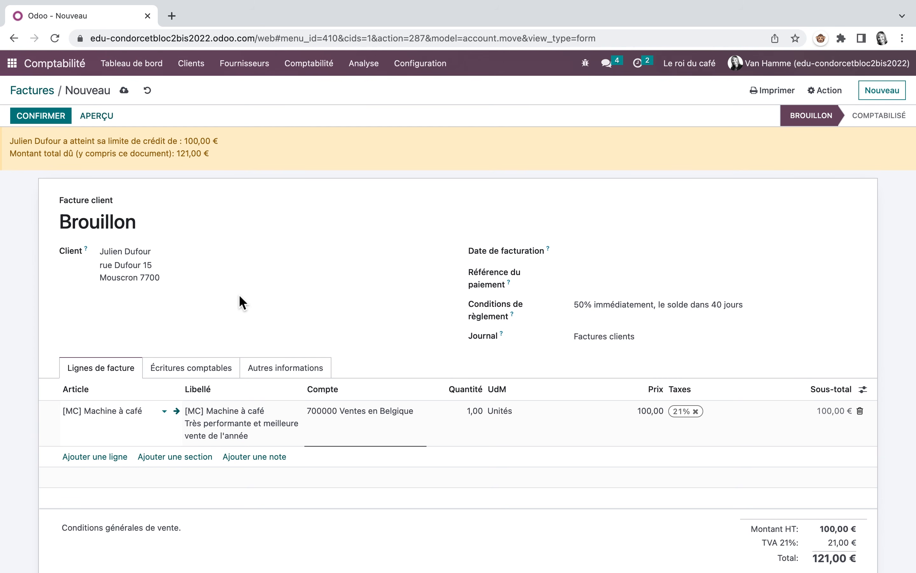
Step: Show the invoice's accounting entries with the Date d'échéance column added
click(199, 375)
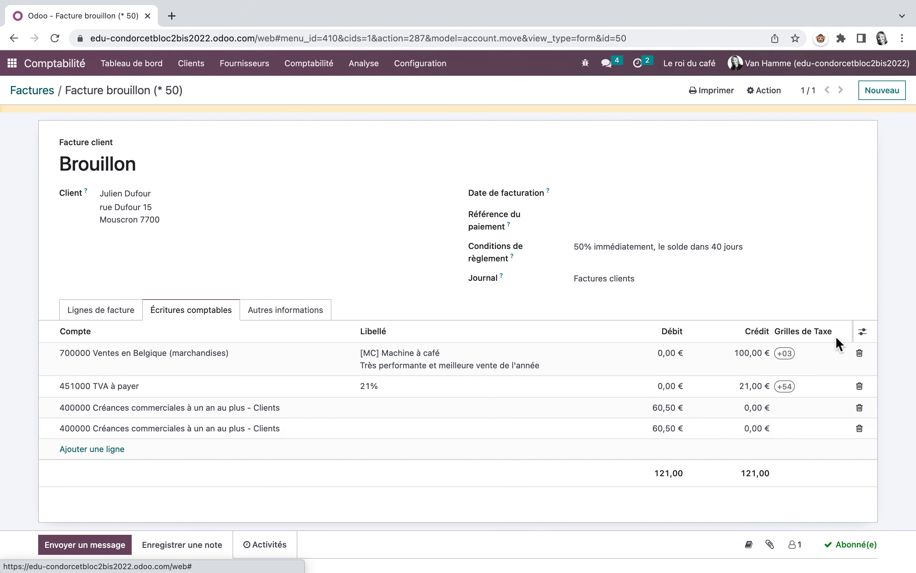
click(869, 334)
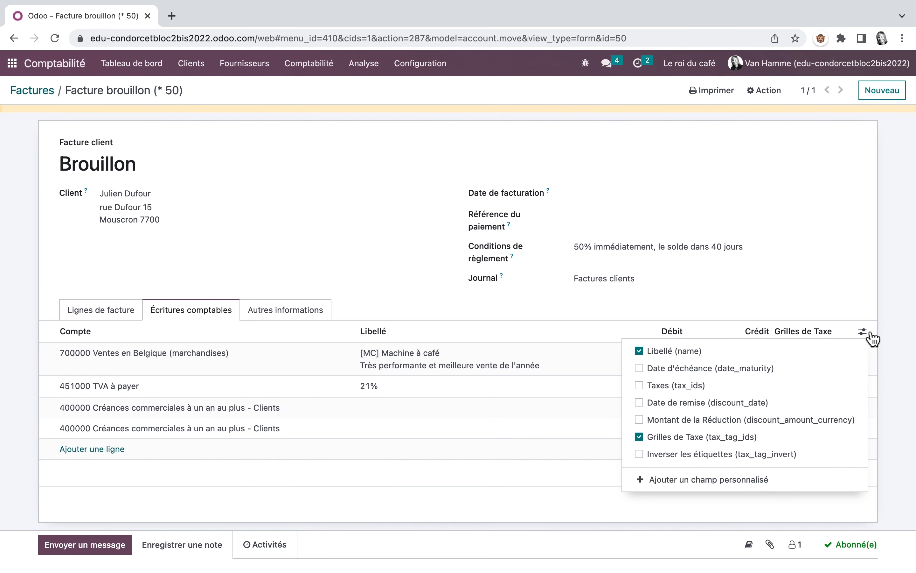
click(647, 377)
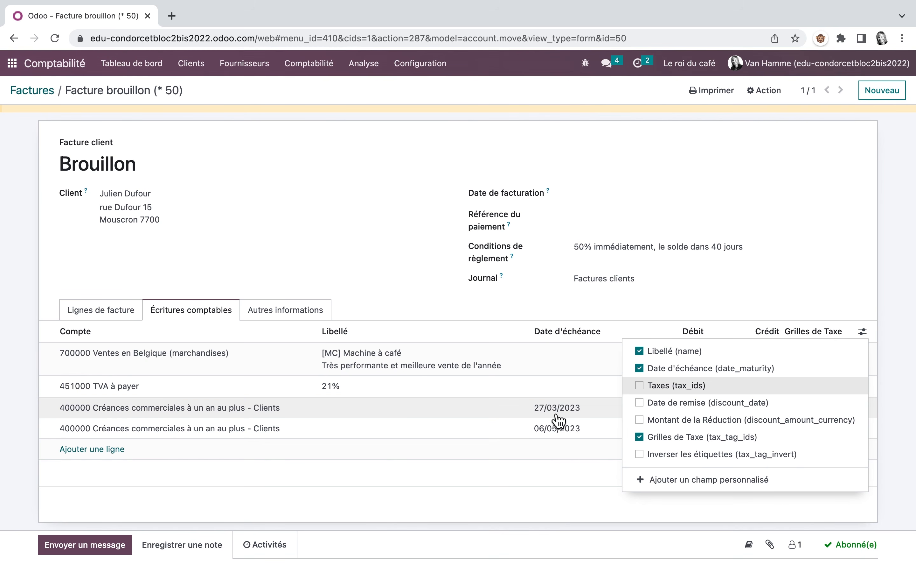
click(567, 446)
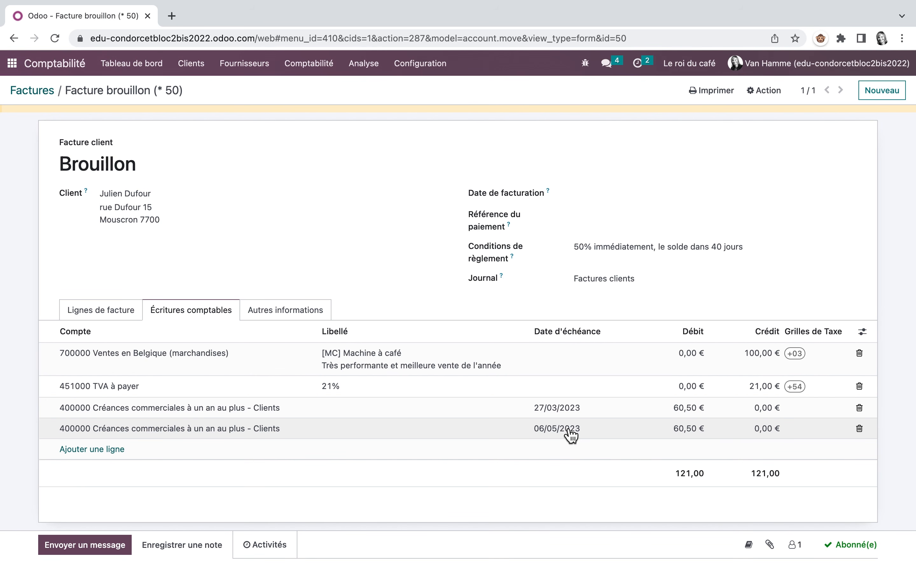
Step: Set the invoice's Publication automatique to Mensuel and confirm the invoice
click(313, 318)
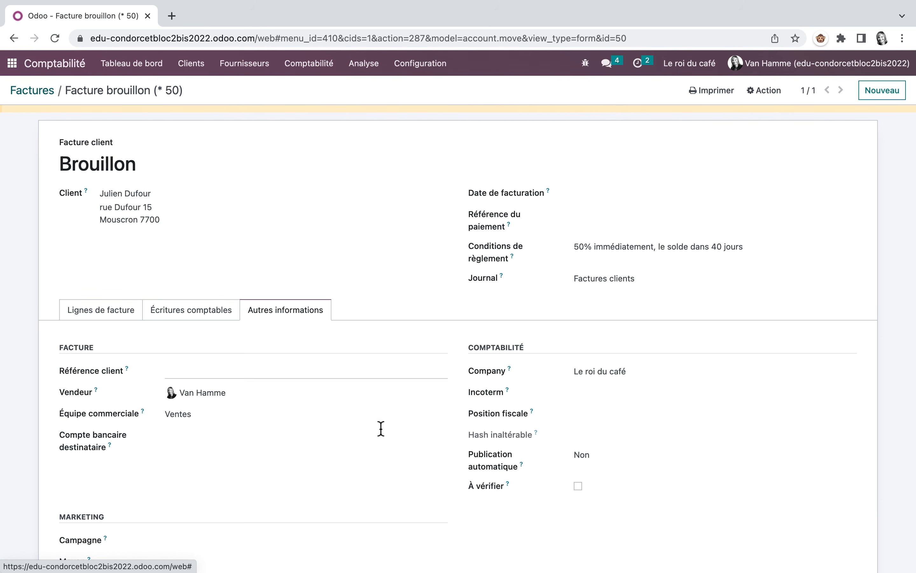
click(589, 458)
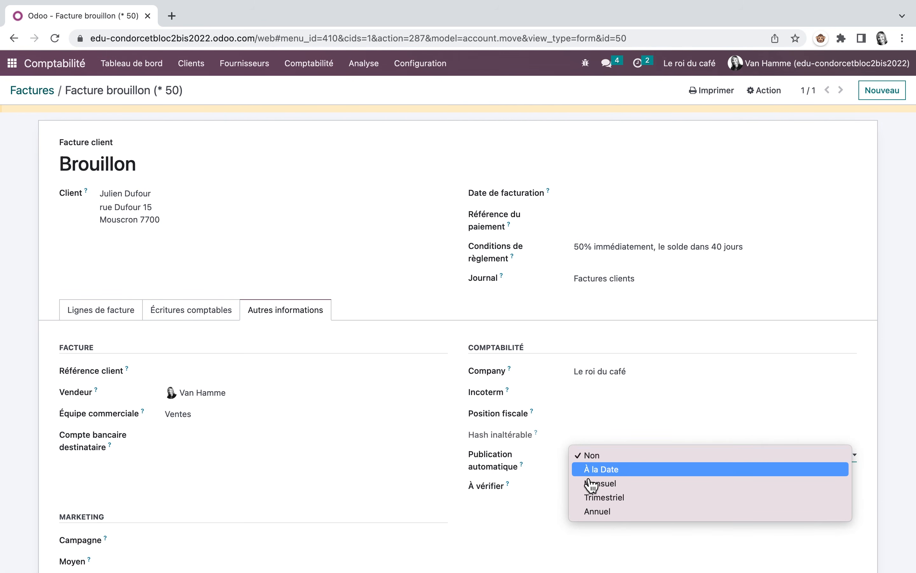
click(619, 489)
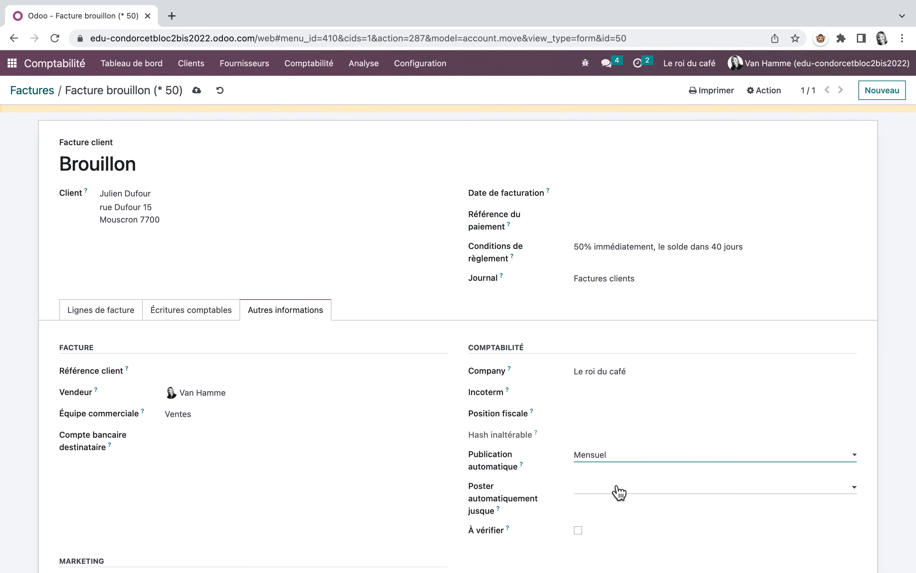
click(103, 316)
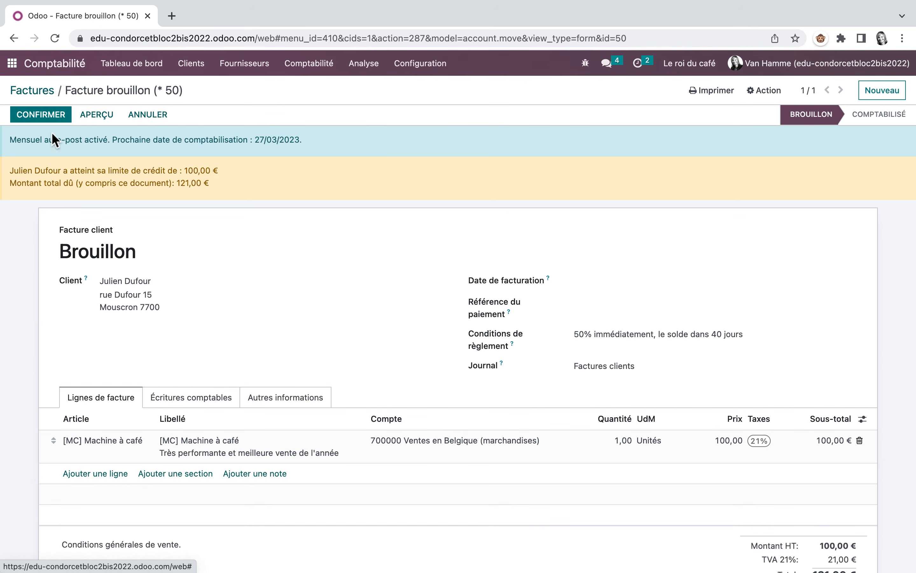
click(53, 115)
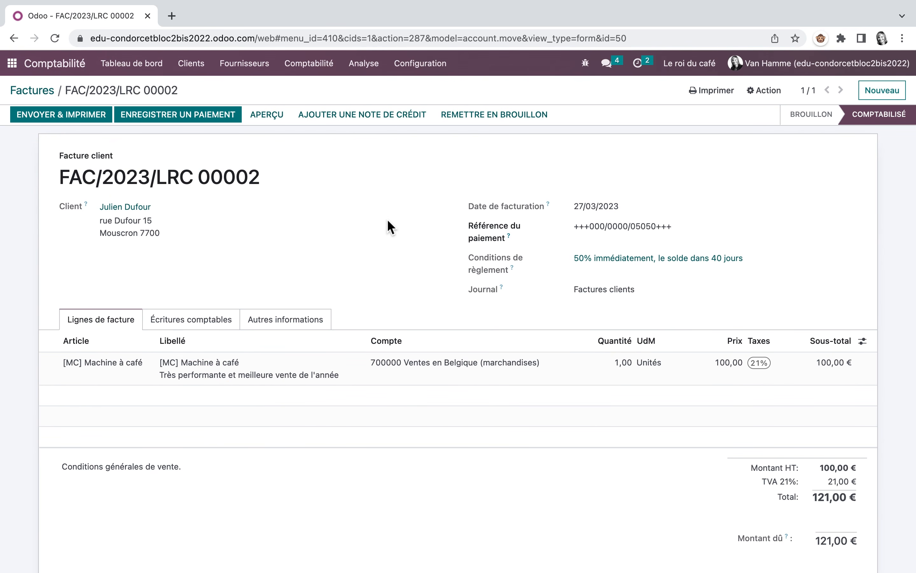
Step: Check the posted invoice's accounting entries for the amount and due date of each instalment
click(203, 116)
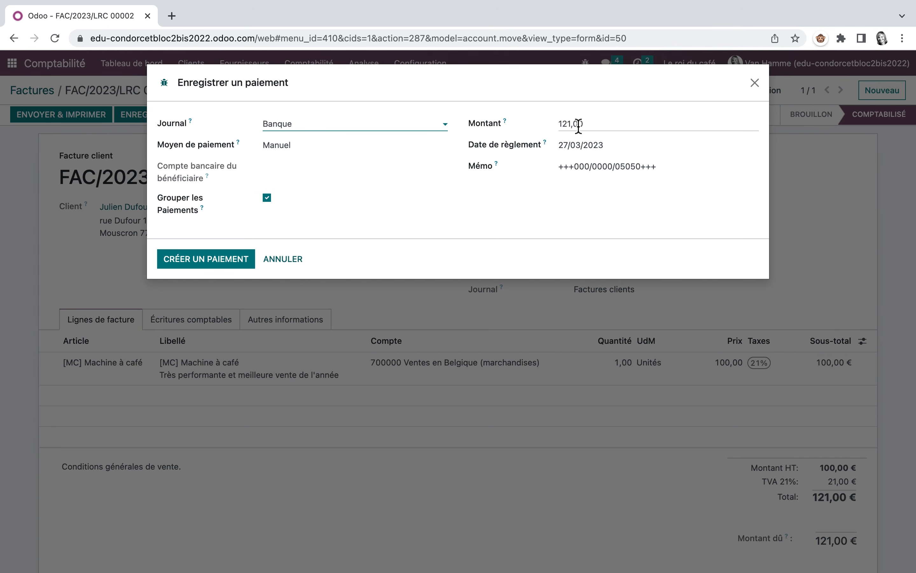
click(754, 83)
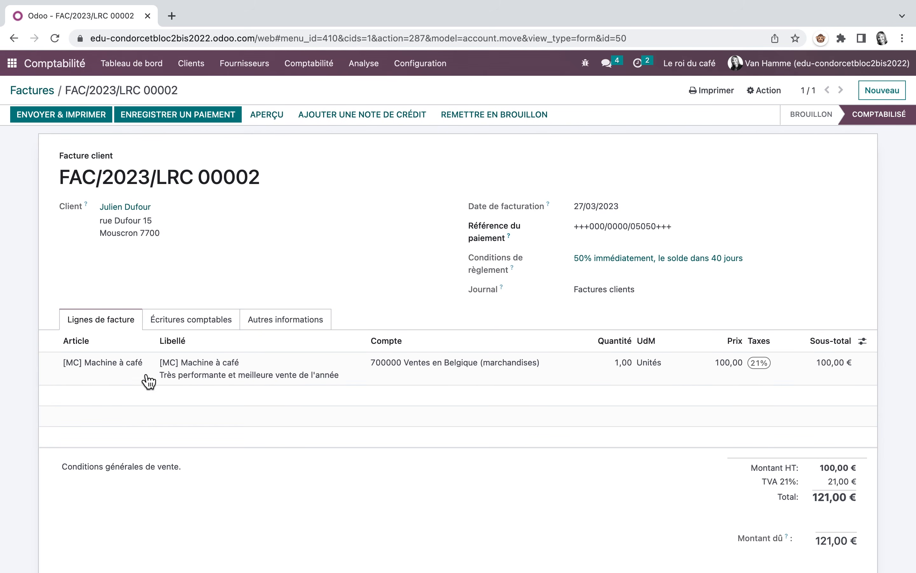
click(204, 326)
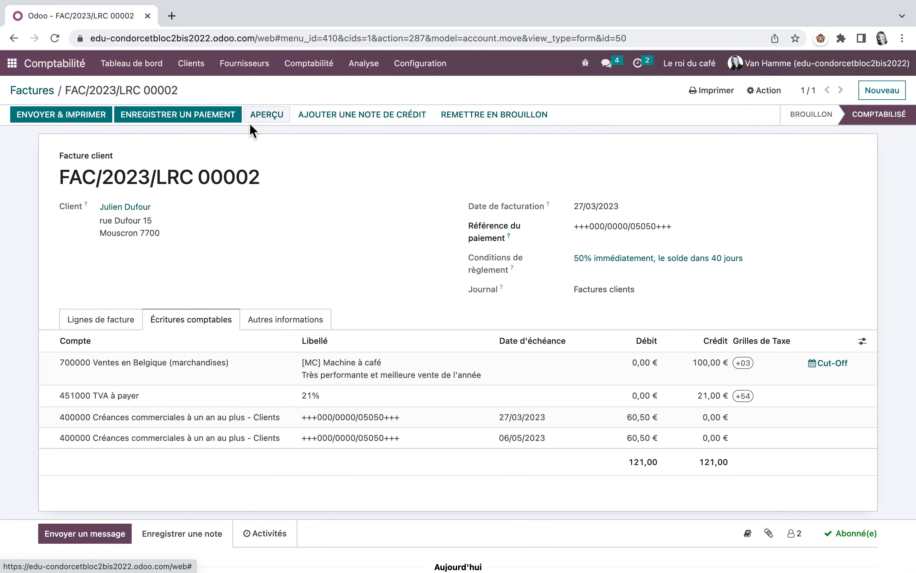
Step: Register a payment of 60,50 through the Banque journal for the invoice's first instalment
click(224, 116)
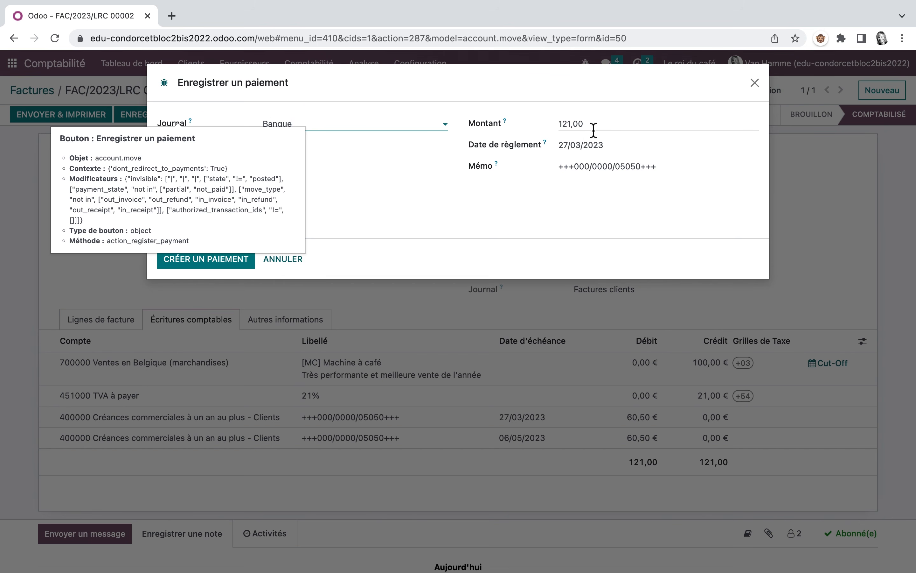
click(600, 124)
key(BackSpace)
key(BackSpace)
key(BackSpace)
key(BackSpace)
key(BackSpace)
key(BackSpace)
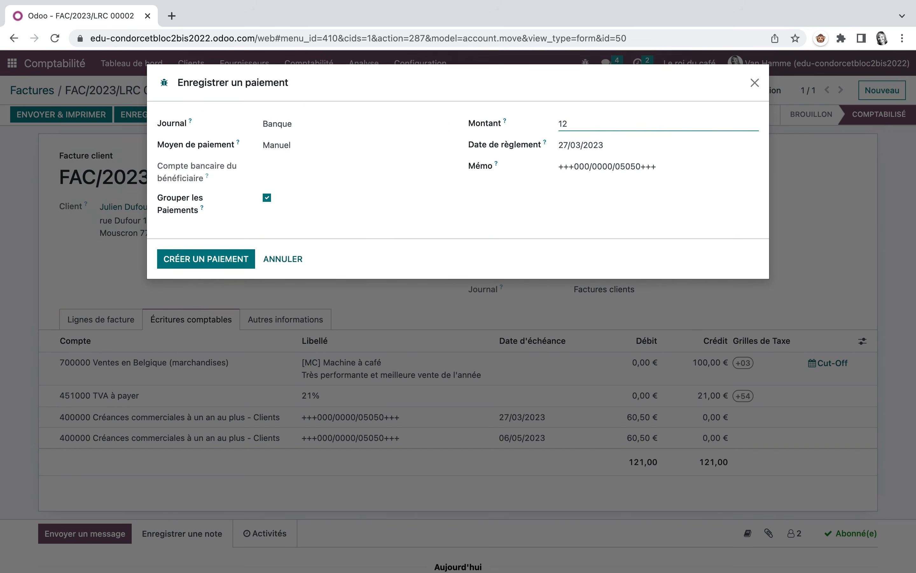
text(60,50)
click(221, 264)
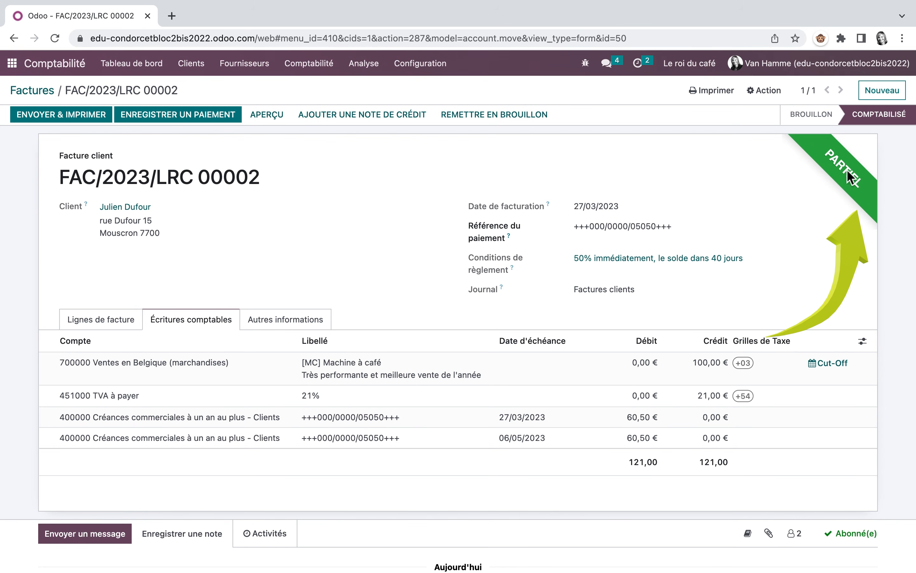
Step: Examine the paid and remaining amounts beneath the invoice lines
click(102, 324)
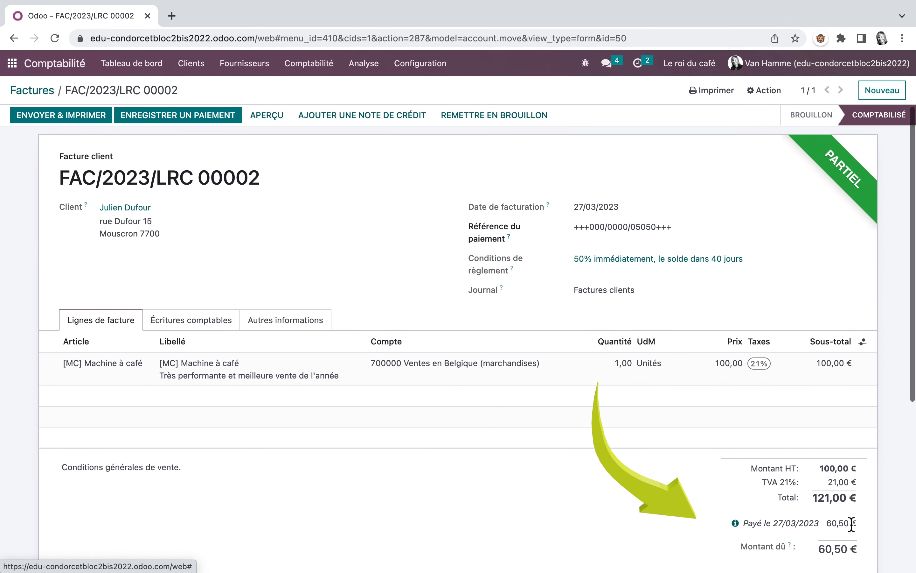
scroll(755, 527, down, 2)
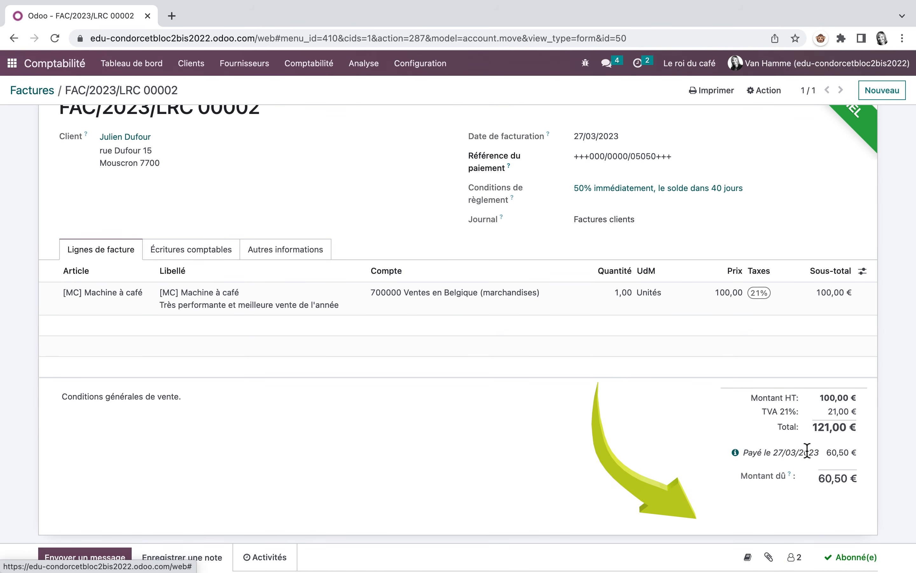
scroll(807, 451, up, 2)
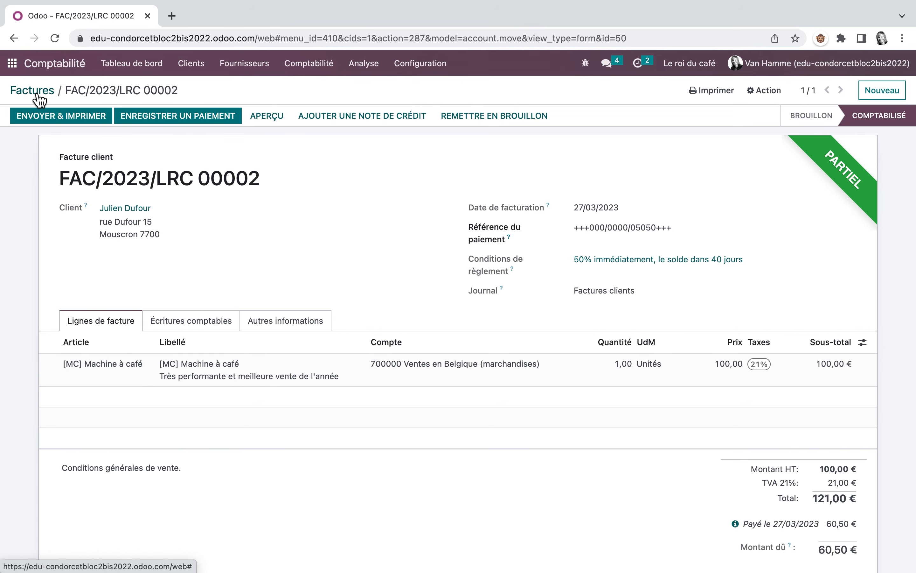
Step: Inspect the automatically generated draft invoice dated 27/04/2023 and return to the invoice list
click(33, 90)
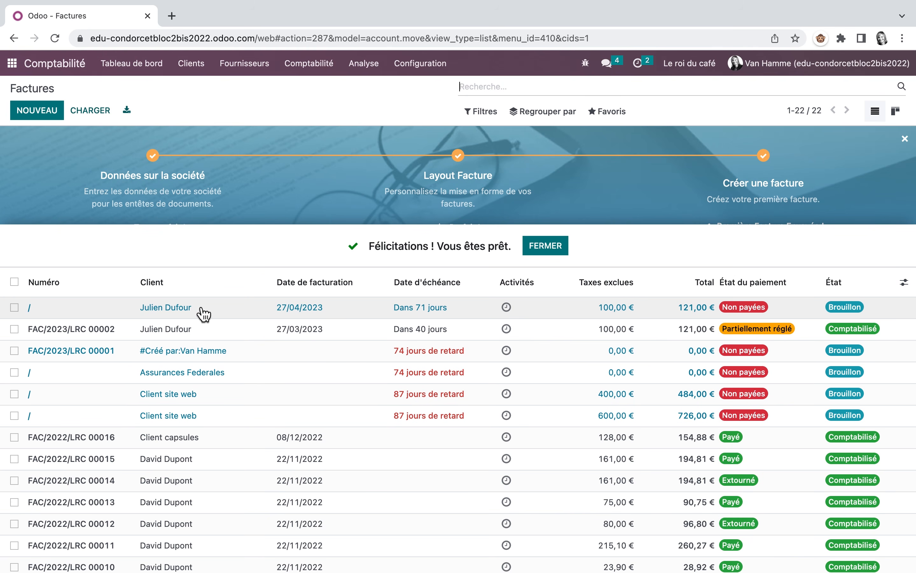
click(183, 312)
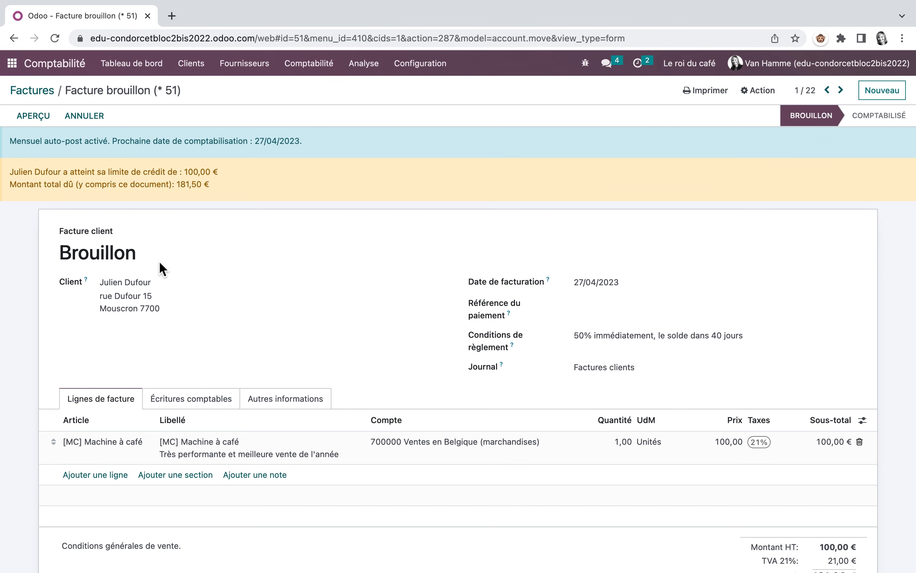
click(30, 90)
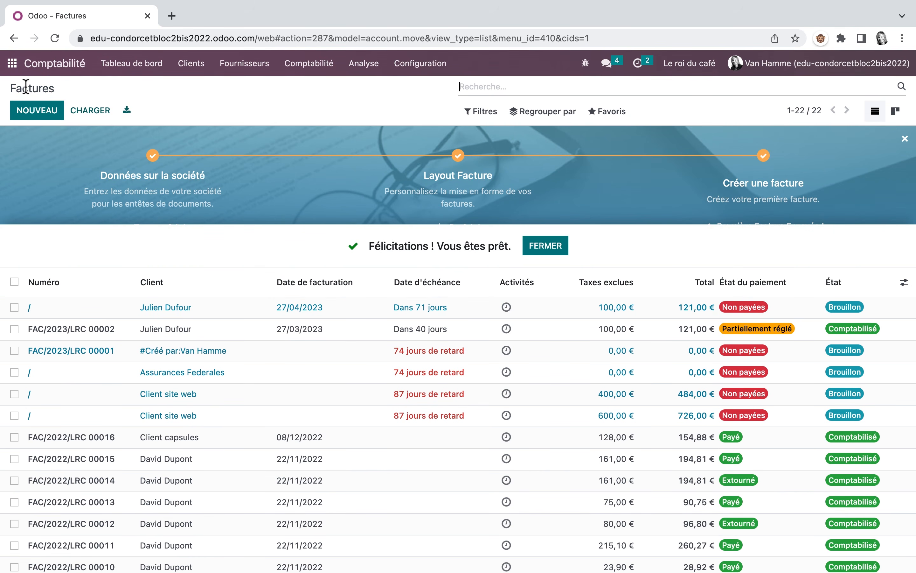
Step: Register payment of the remaining balance on the partially paid invoice and print it with the Factures report
click(181, 336)
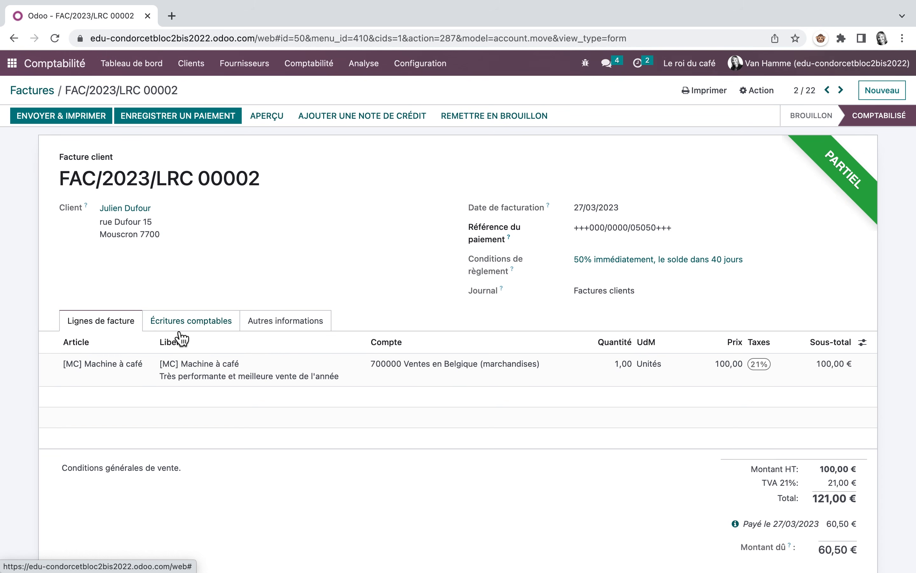
click(204, 117)
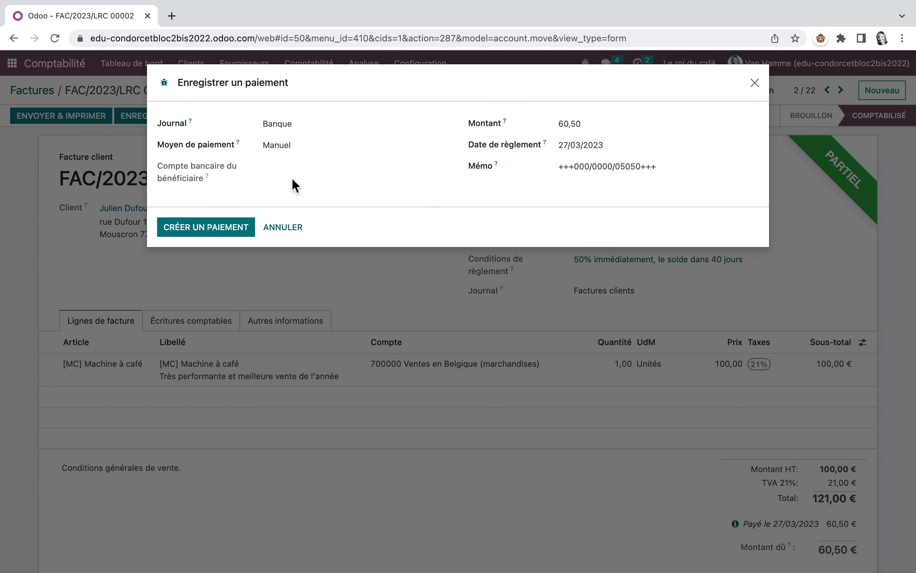
click(214, 228)
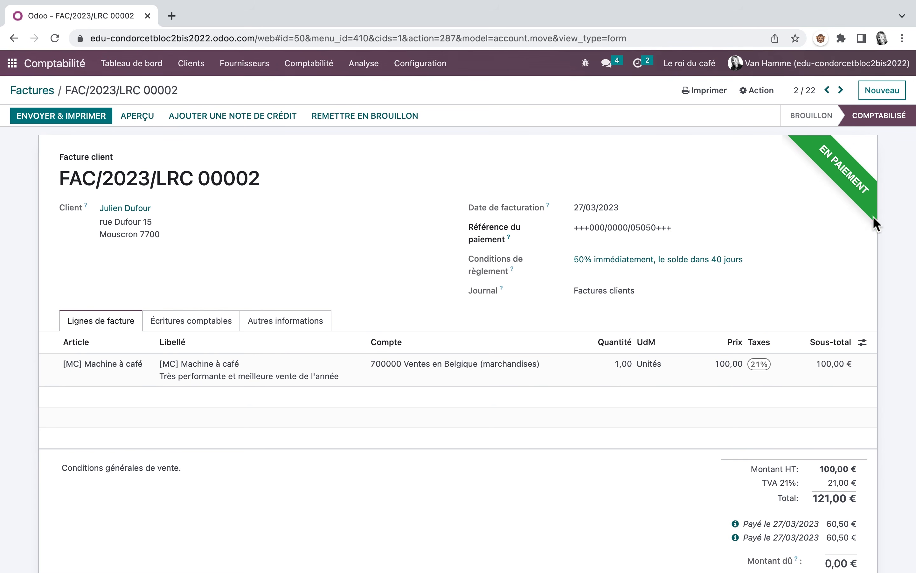
click(715, 97)
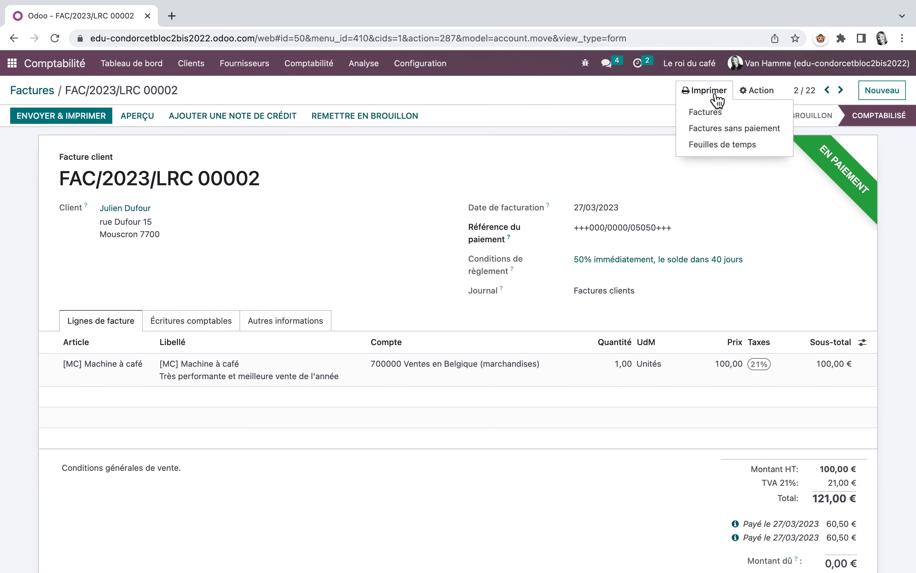
click(716, 115)
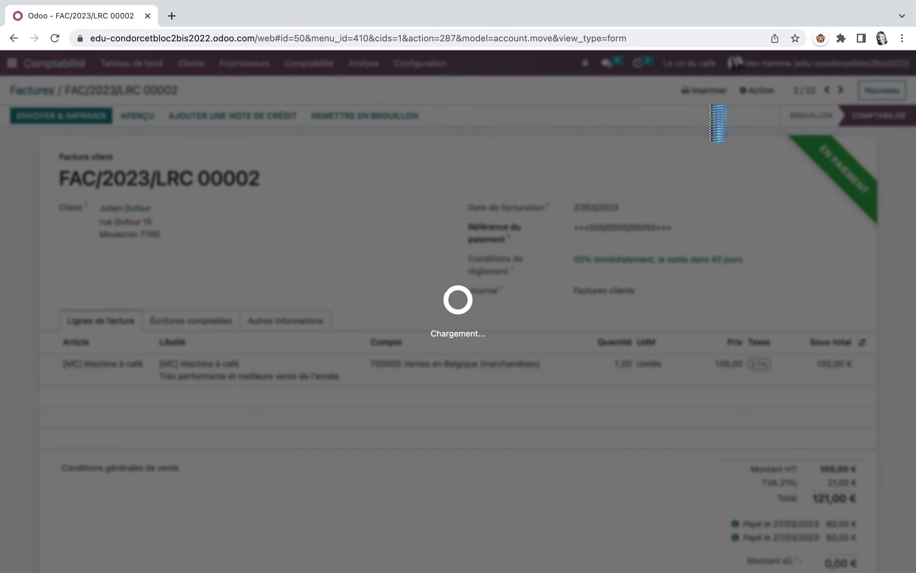
Step: Open the downloaded invoice PDF, review its payment lines, amount due and payment terms, and close it
click(95, 562)
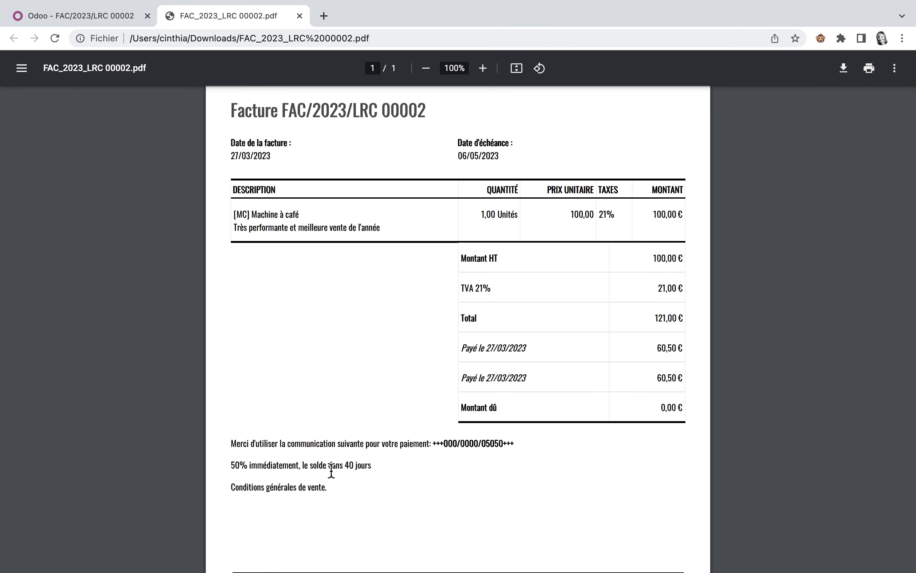
click(299, 16)
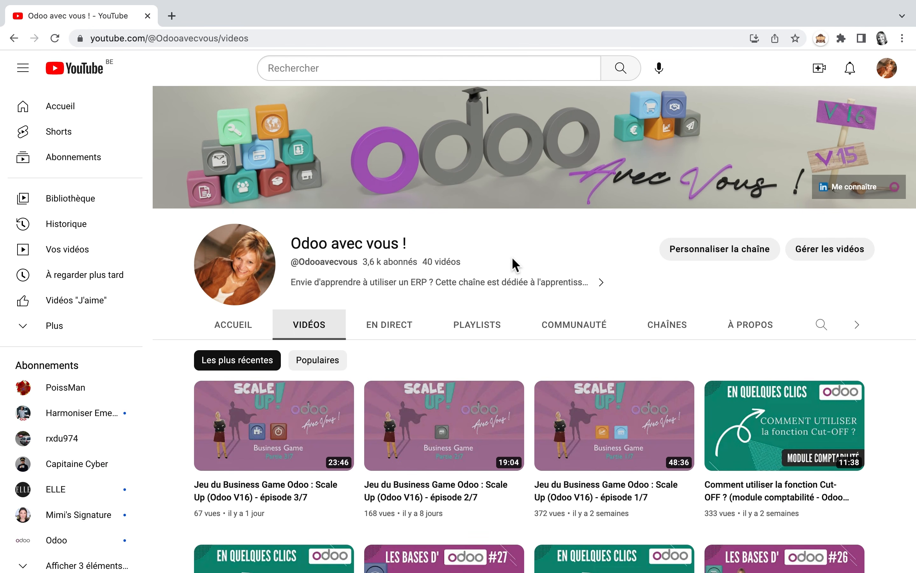
Step: Switch to YouTube and browse the published videos of the Odoo avec vous ! channel
scroll(515, 265, down, 5)
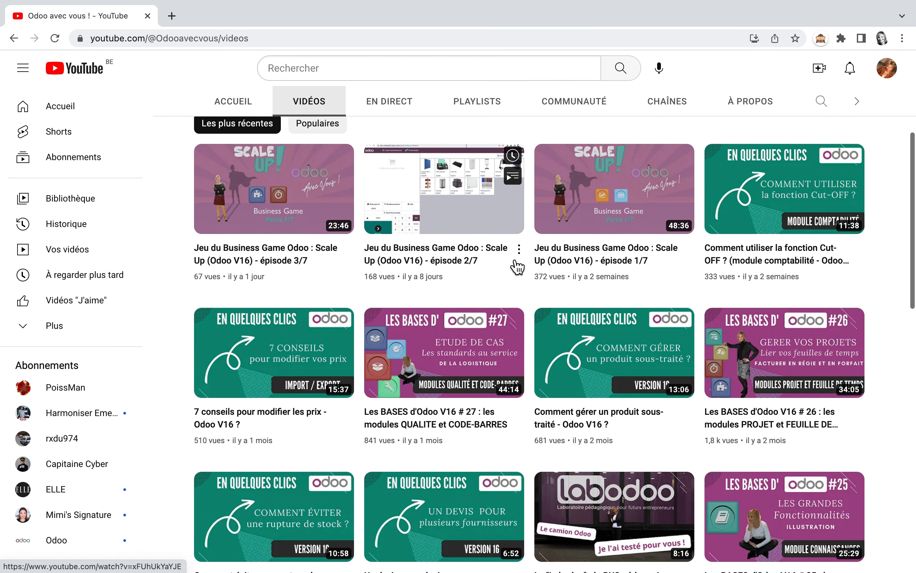
scroll(517, 267, down, 5)
scroll(516, 265, down, 5)
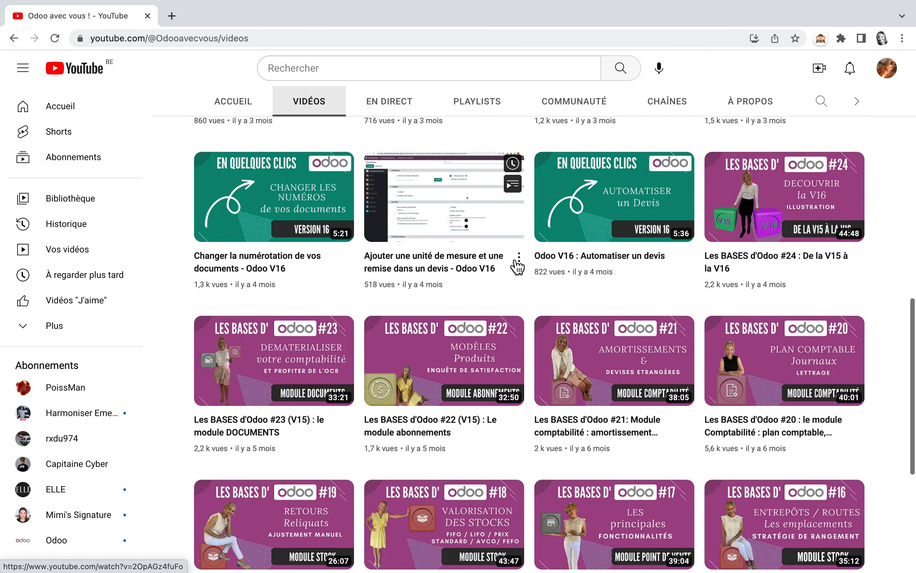
scroll(517, 266, down, 1)
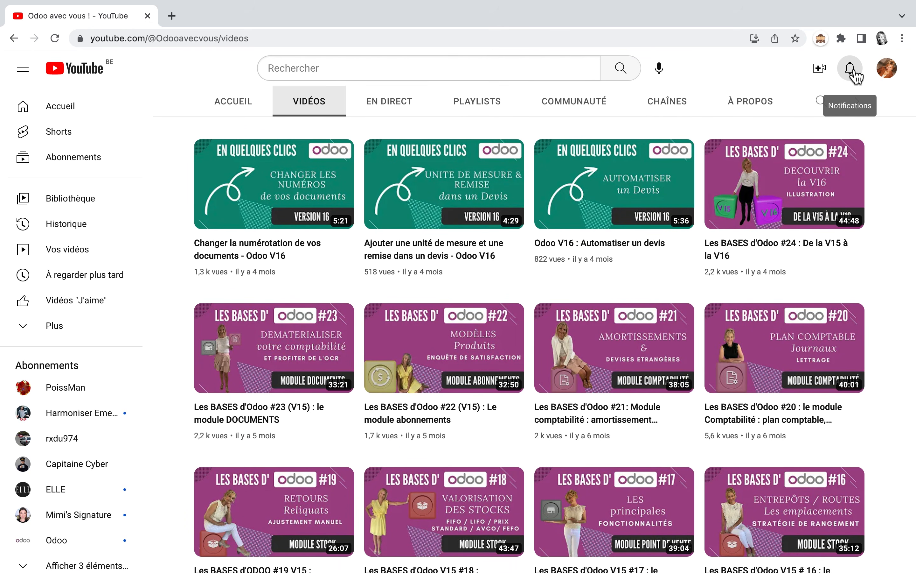
scroll(763, 241, down, 4)
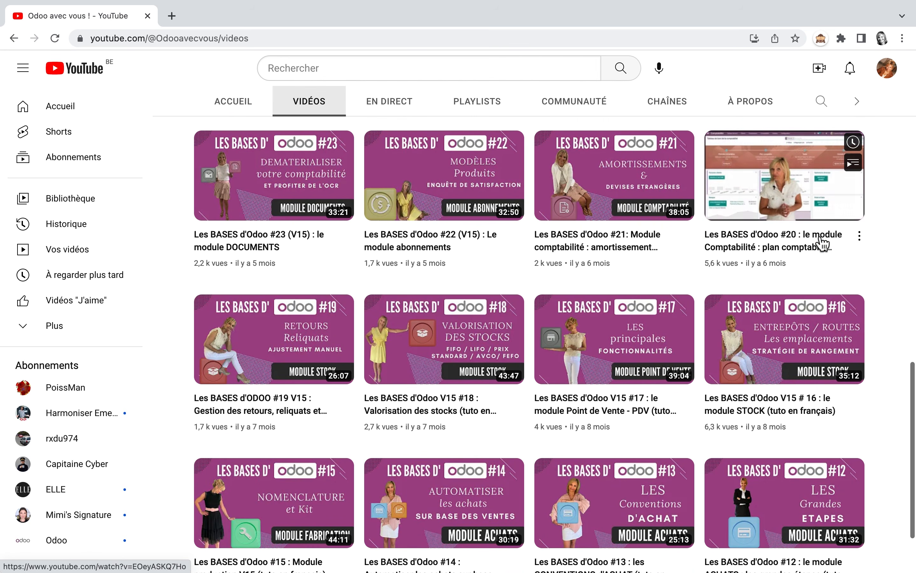
scroll(821, 243, down, 3)
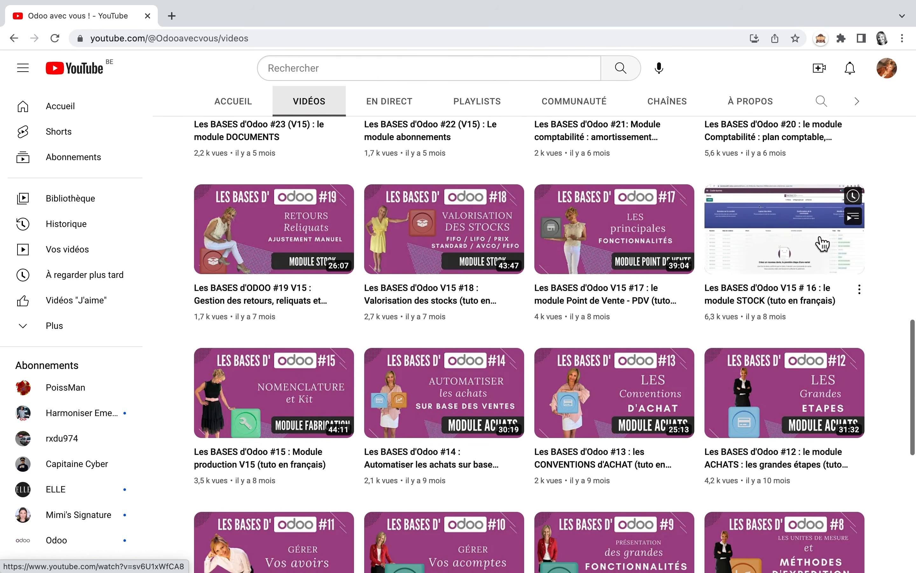
scroll(819, 242, down, 3)
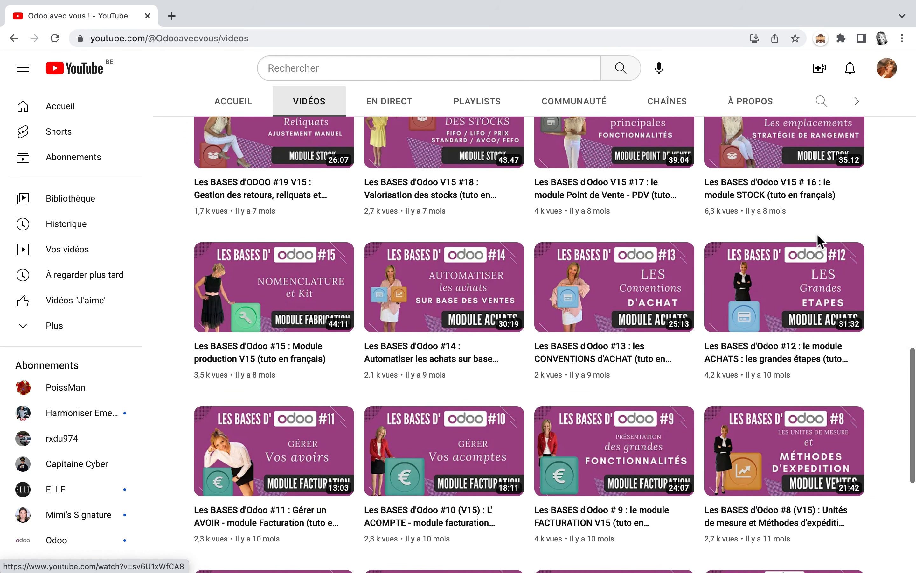